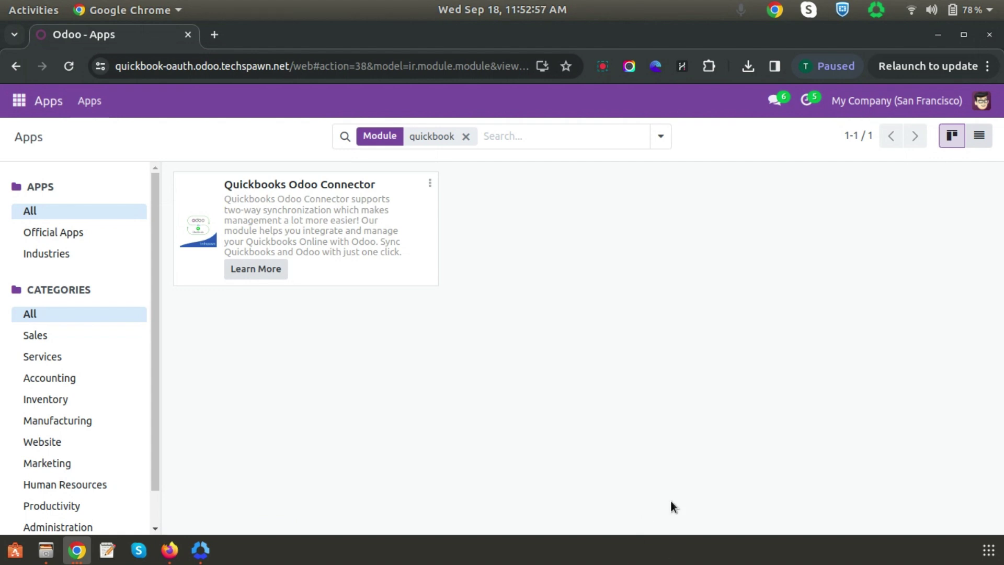
- Sign in to Intuit Developer from a new tab and go to My Hub > Sandboxes
click(213, 34)
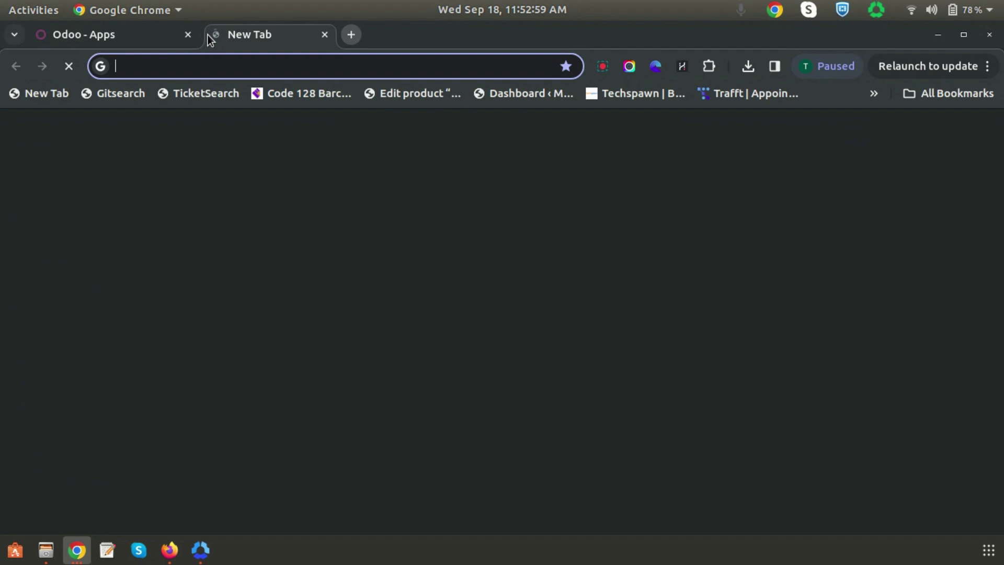
text(in)
key(Down)
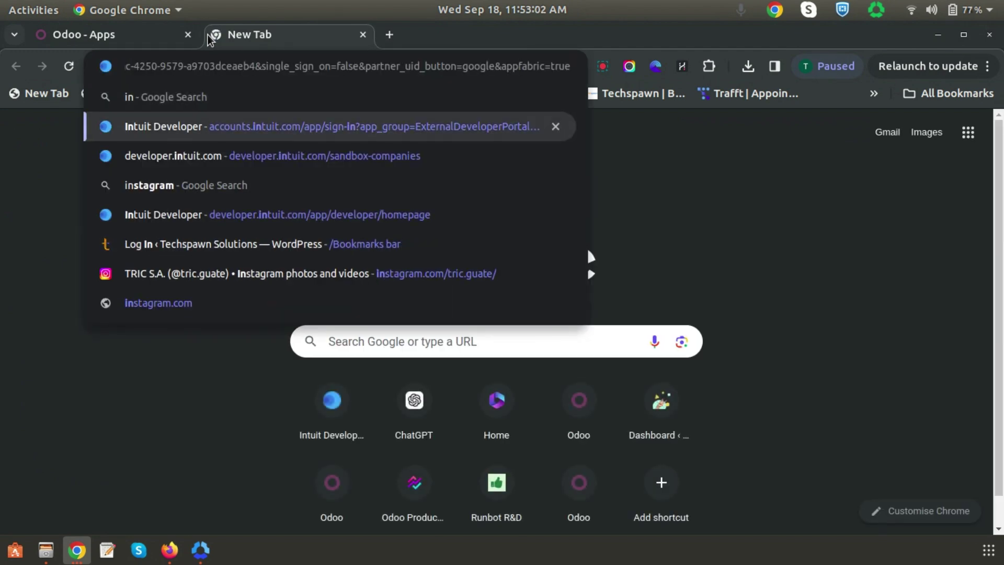
key(Return)
click(494, 445)
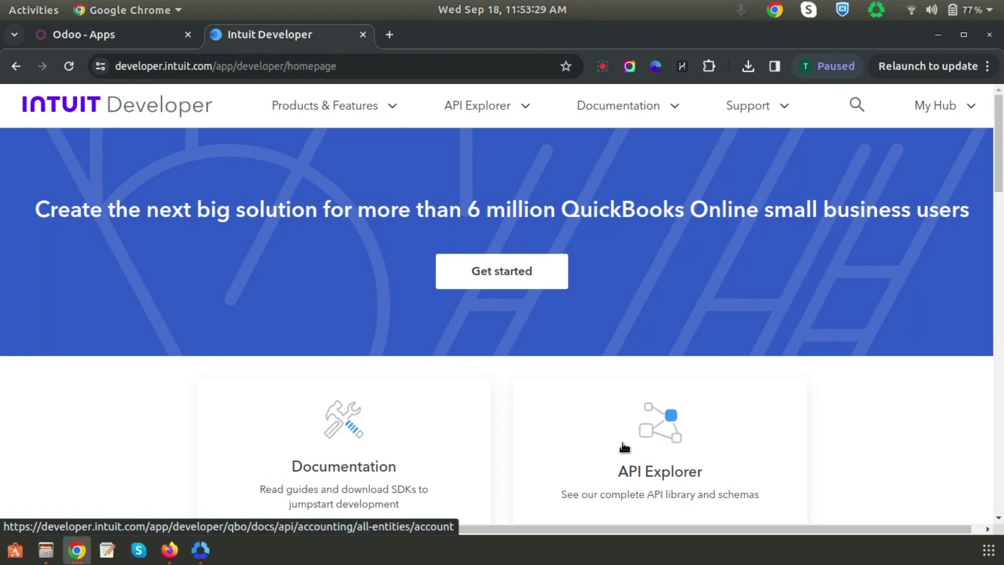
click(977, 111)
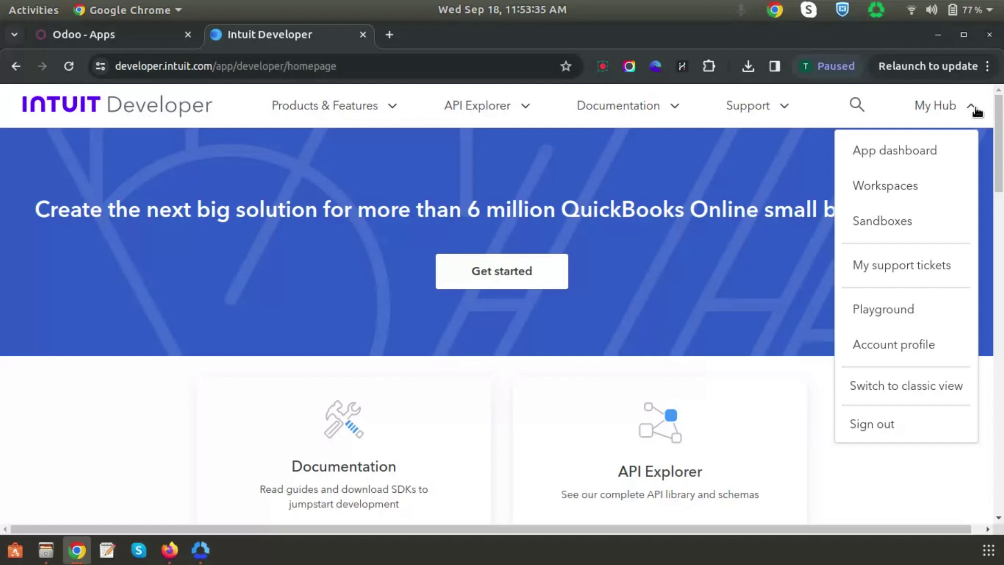
click(910, 219)
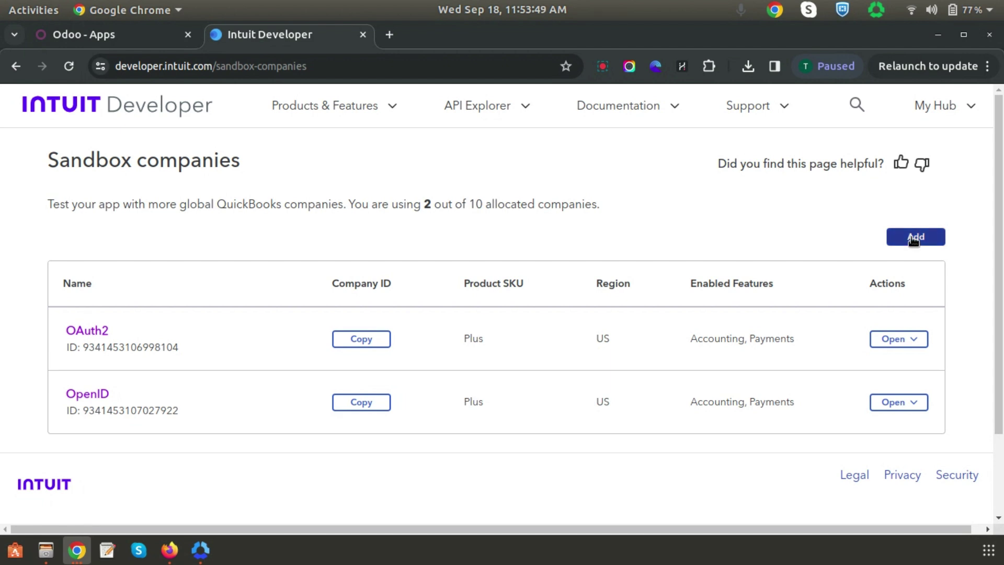
- Create the new US sandbox company Sandbox Company_US_3 and reopen the My Hub menu
click(913, 238)
click(962, 502)
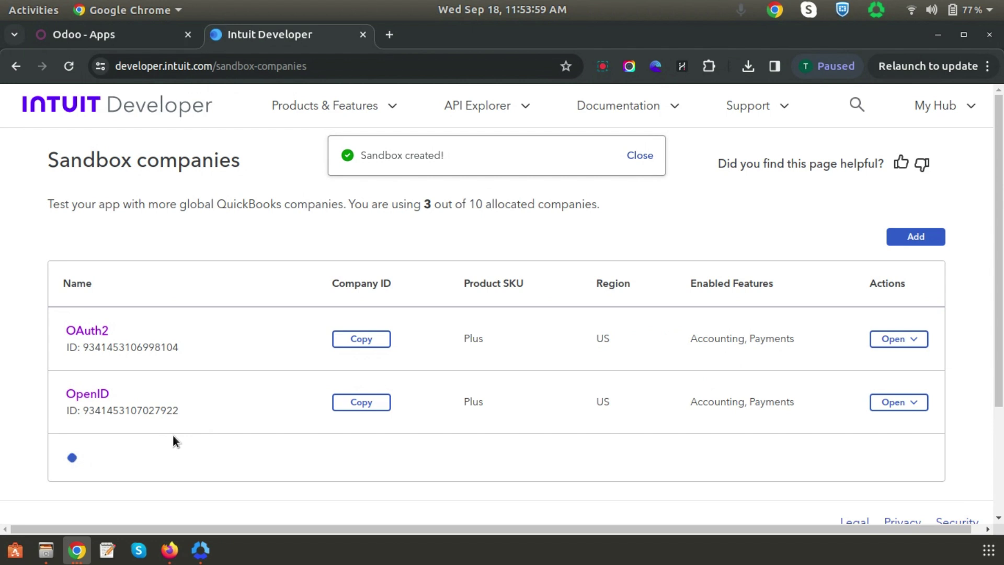
scroll(127, 397, down, 2)
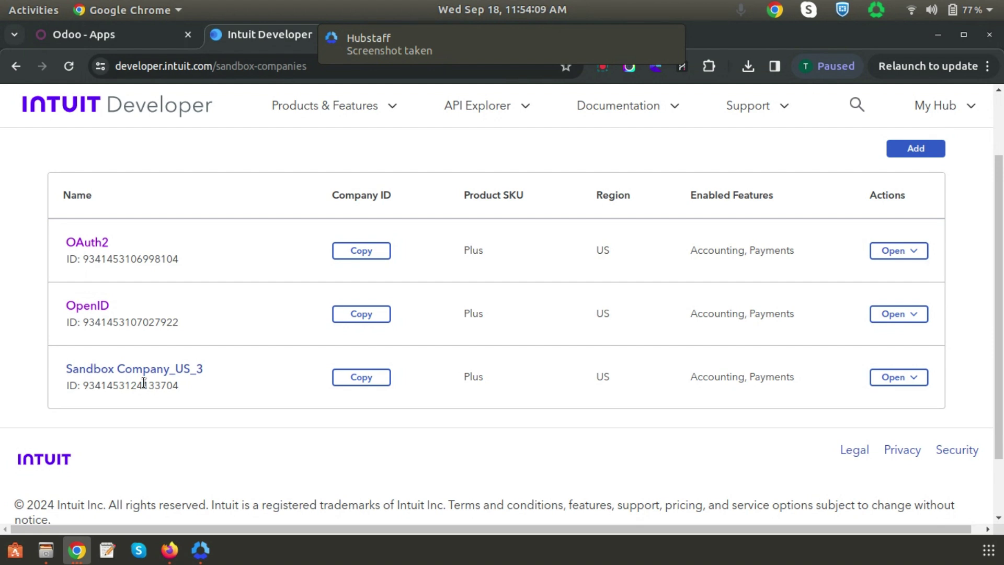
click(971, 110)
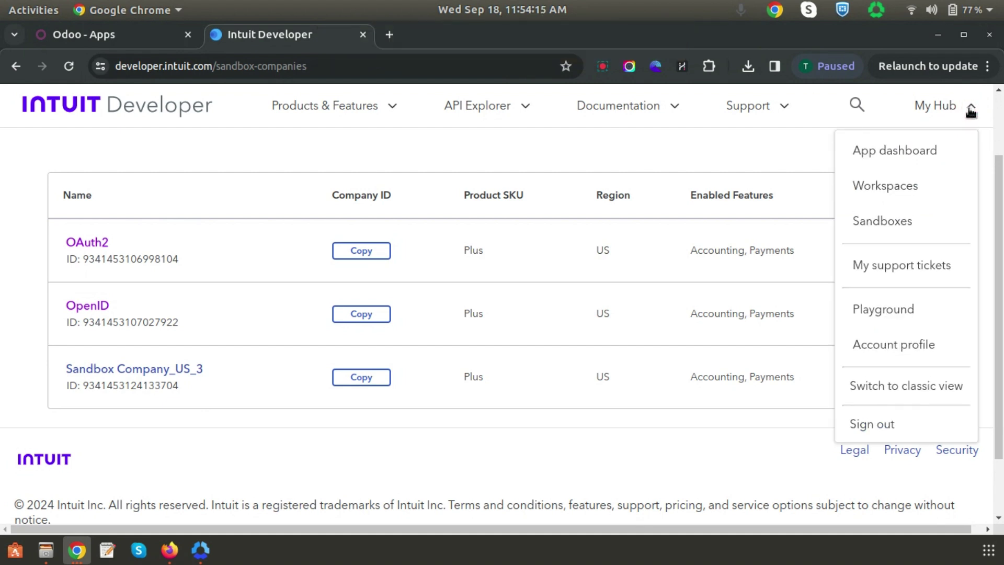
- From the App dashboard, start a new app, dismiss the intro, and enter the name Connection_Techspawn
click(895, 153)
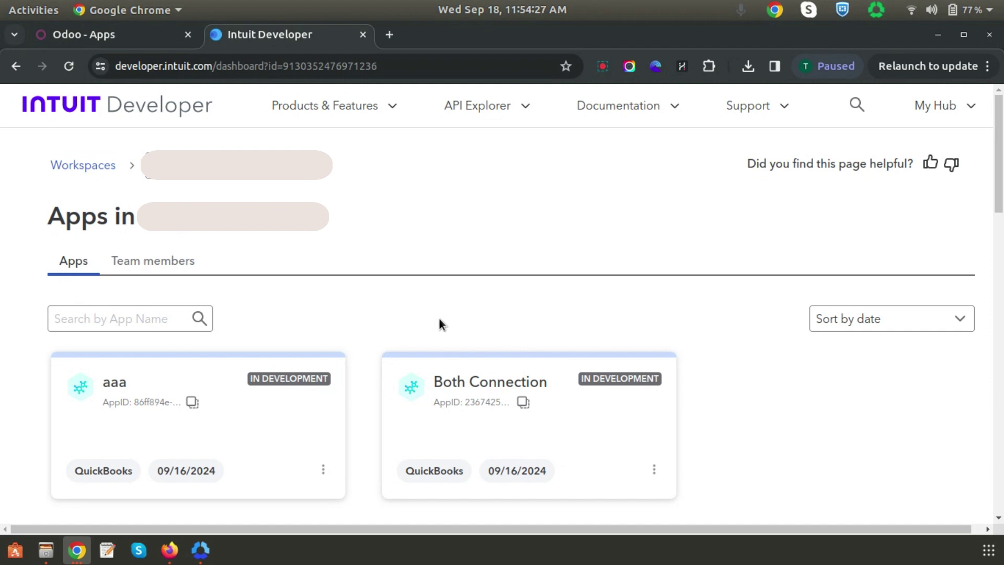
scroll(410, 369, down, 5)
scroll(411, 347, down, 3)
scroll(412, 348, down, 5)
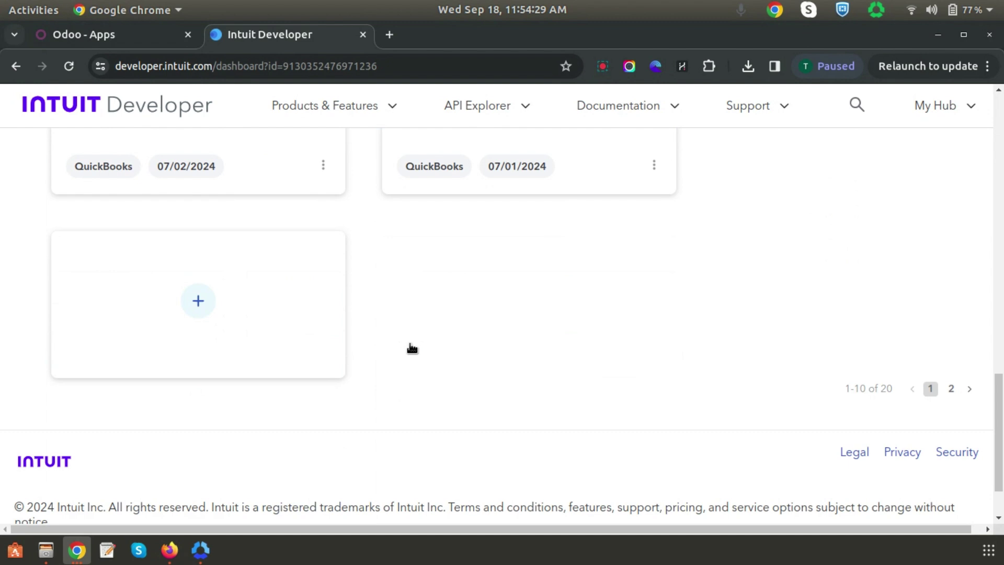
click(199, 225)
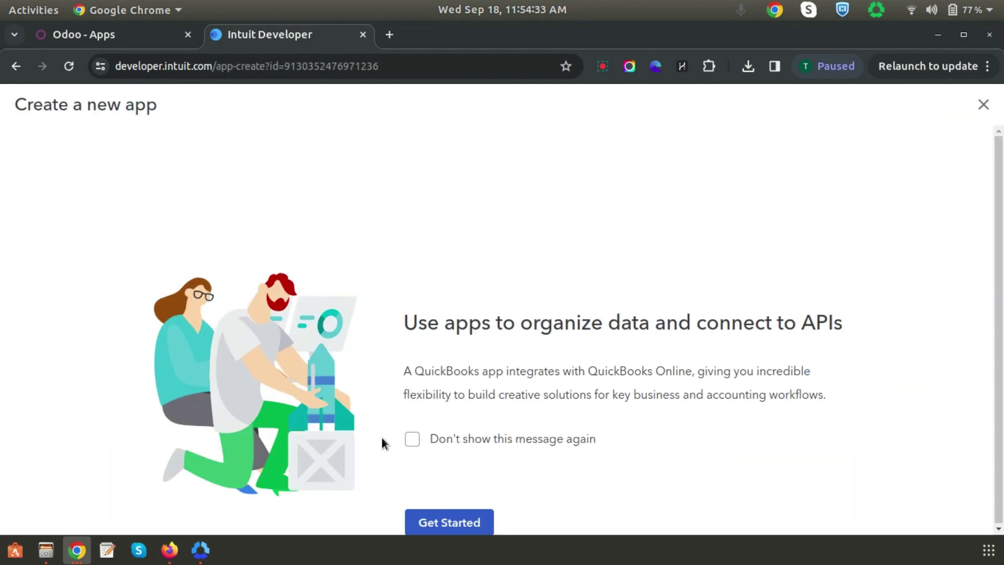
click(411, 438)
click(449, 522)
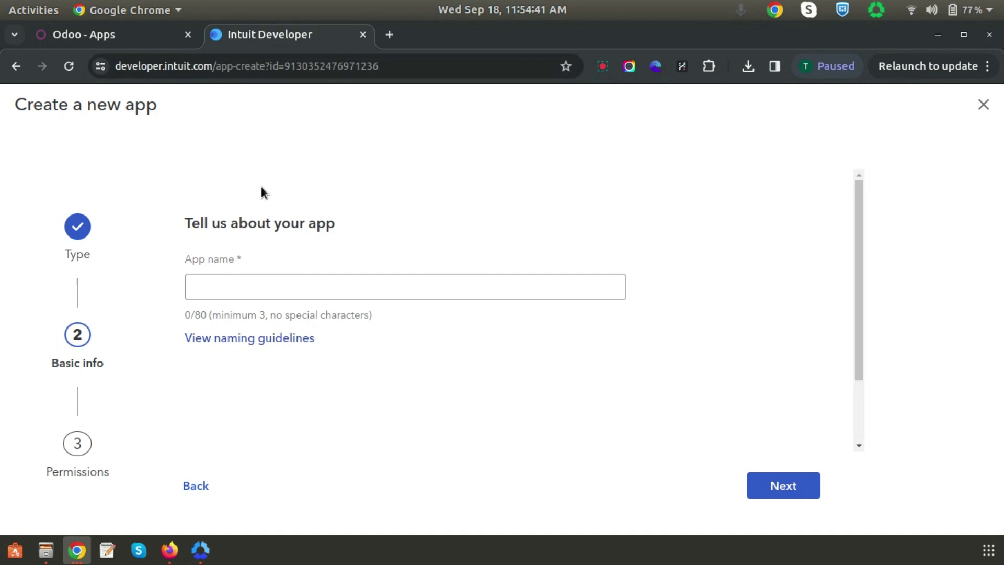
click(260, 294)
text(C)
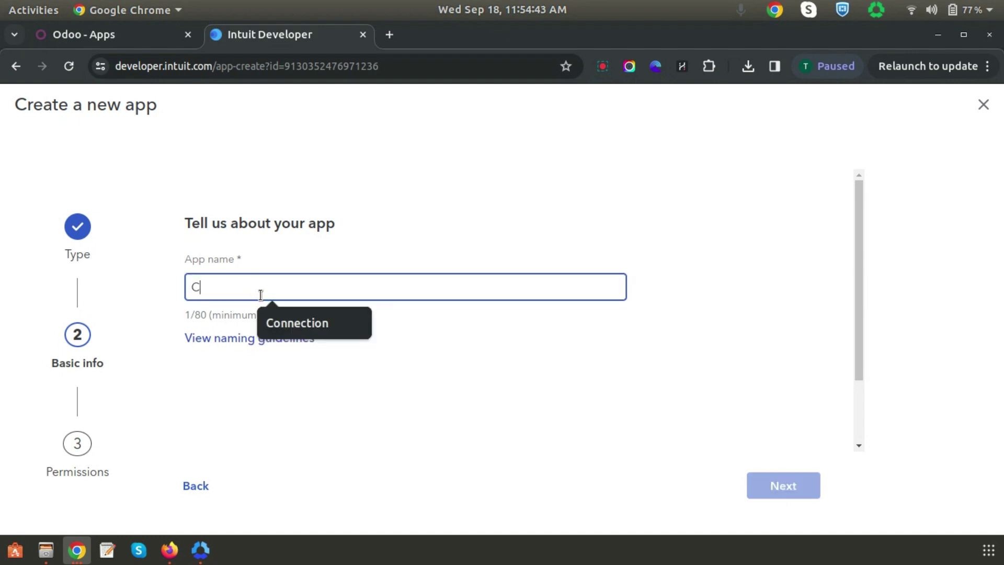
text(onnect)
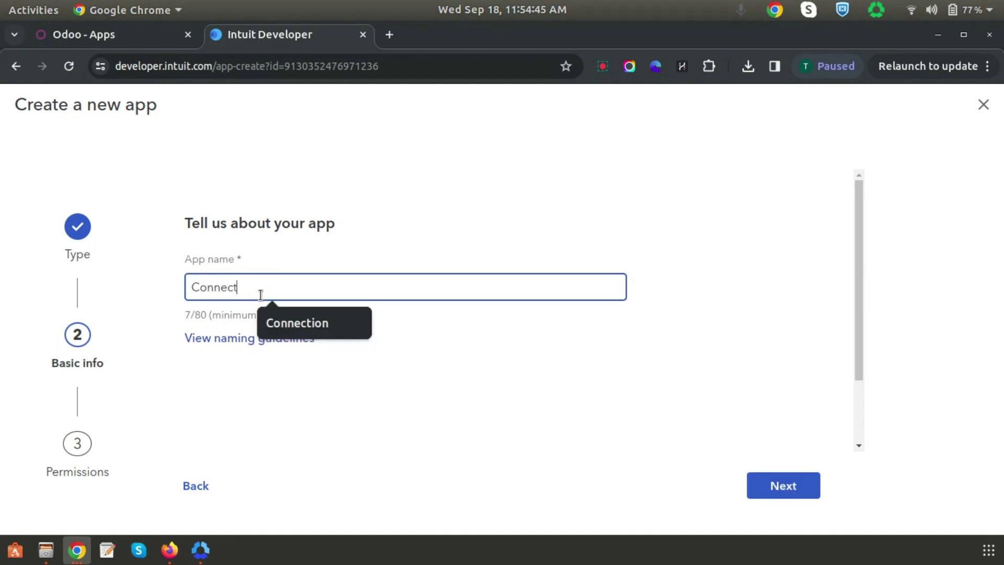
text(ion_)
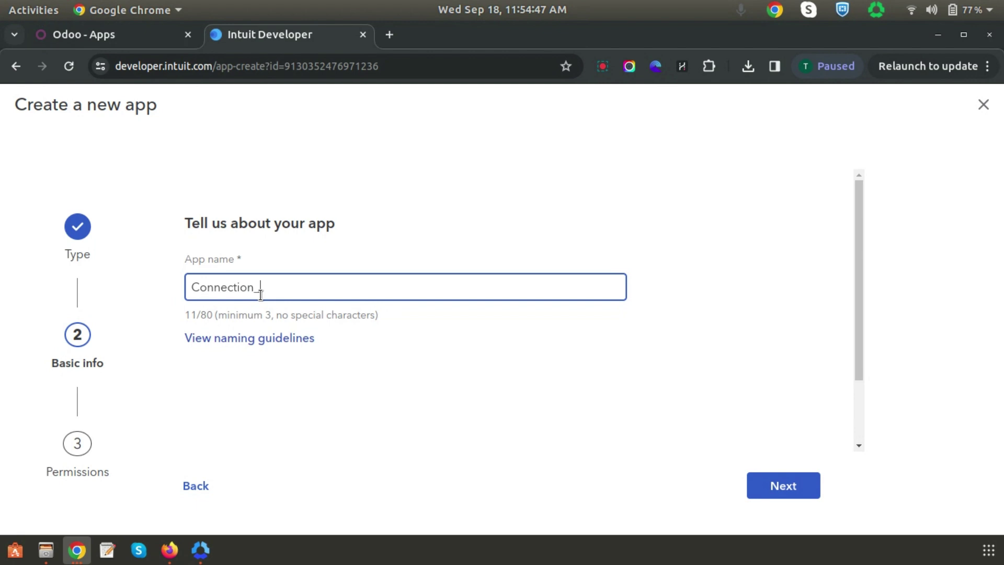
text( QB)
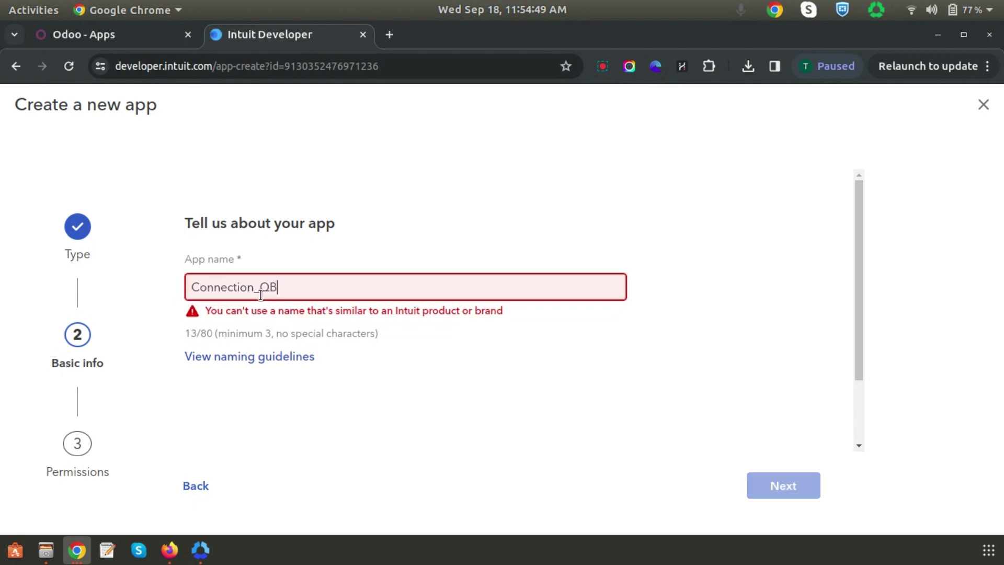
key(BackSpace)
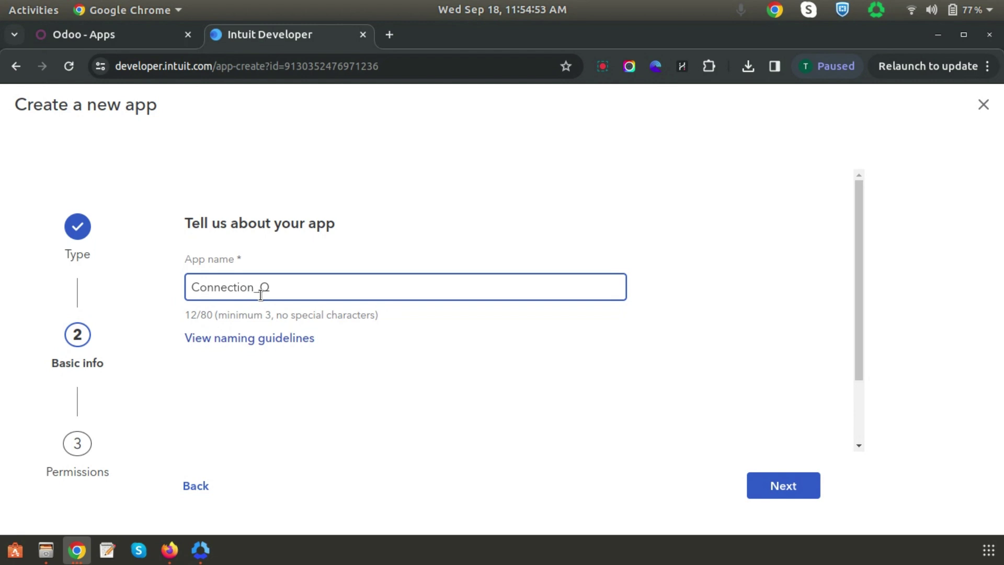
key(BackSpace)
text(Techsp)
text(awn)
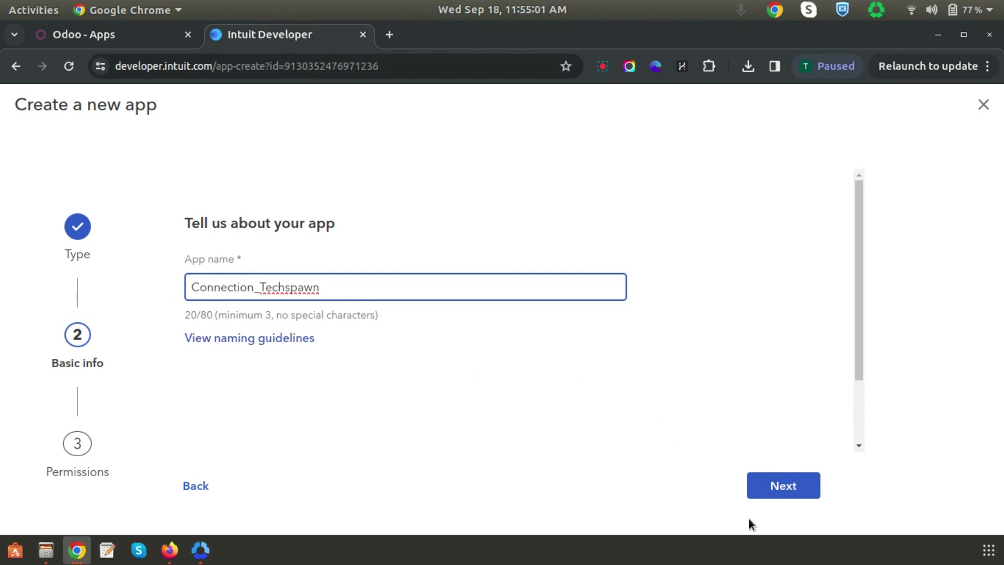
- Grant Connection_Techspawn the Accounting and Payments (US only) permissions and confirm them
click(797, 493)
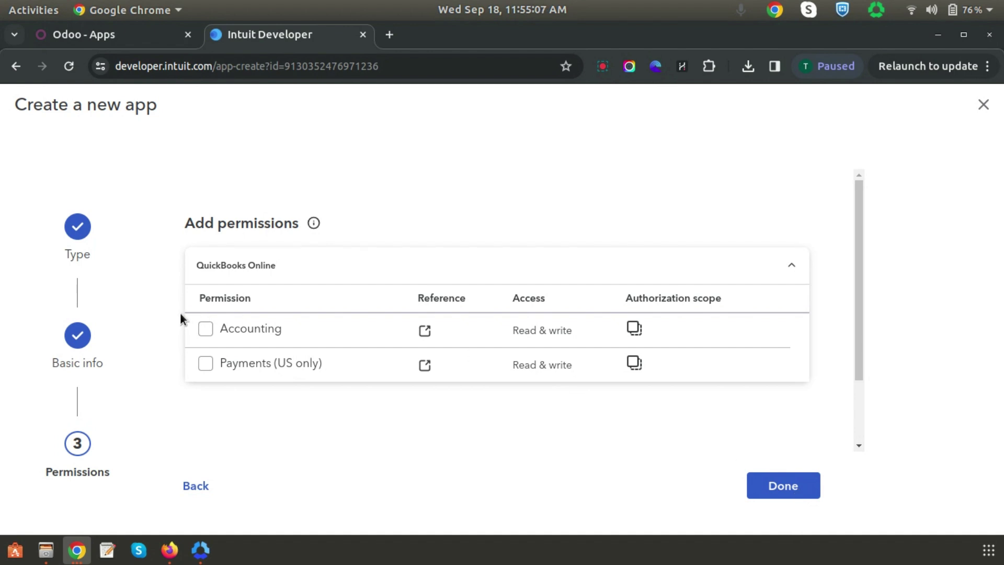
click(206, 329)
click(212, 369)
click(783, 486)
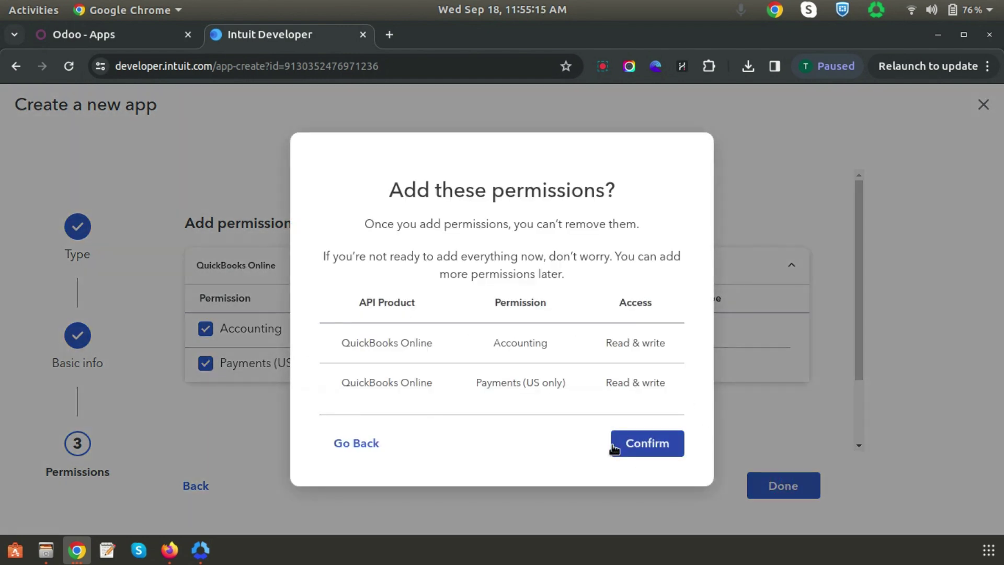
click(646, 445)
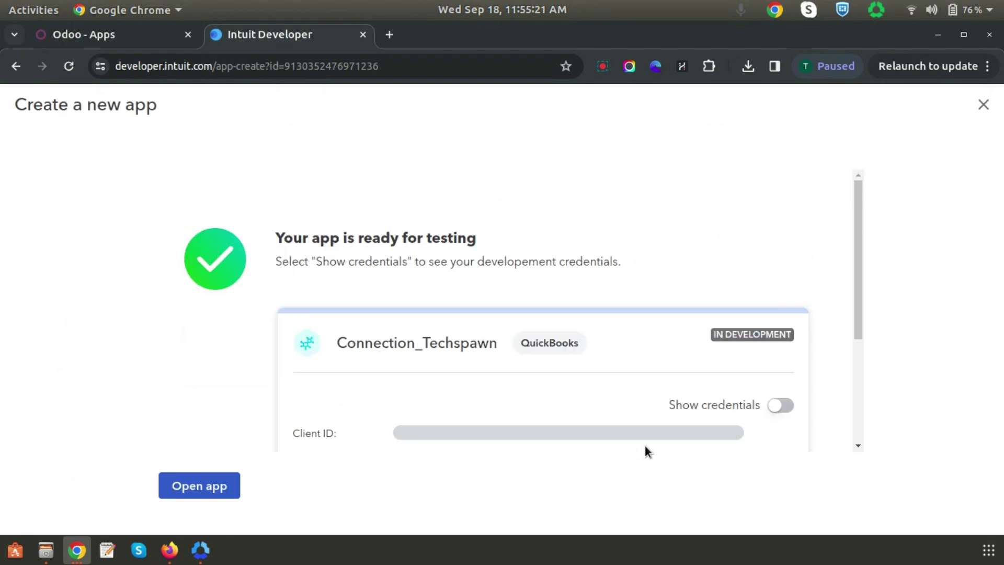
scroll(550, 359, down, 2)
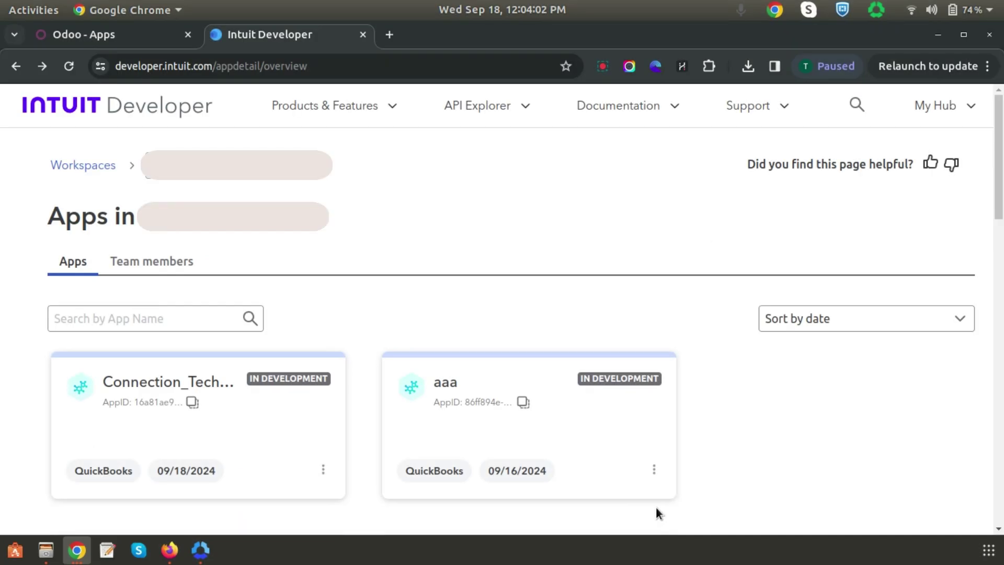
- Reveal Connection_Techspawn's development client ID and secret on Keys & Credentials
click(247, 418)
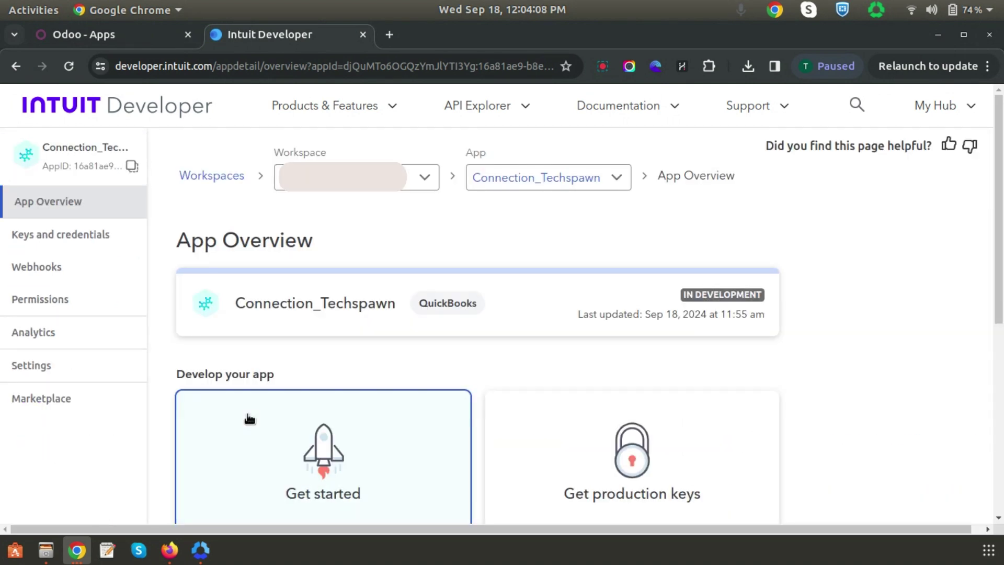
click(79, 238)
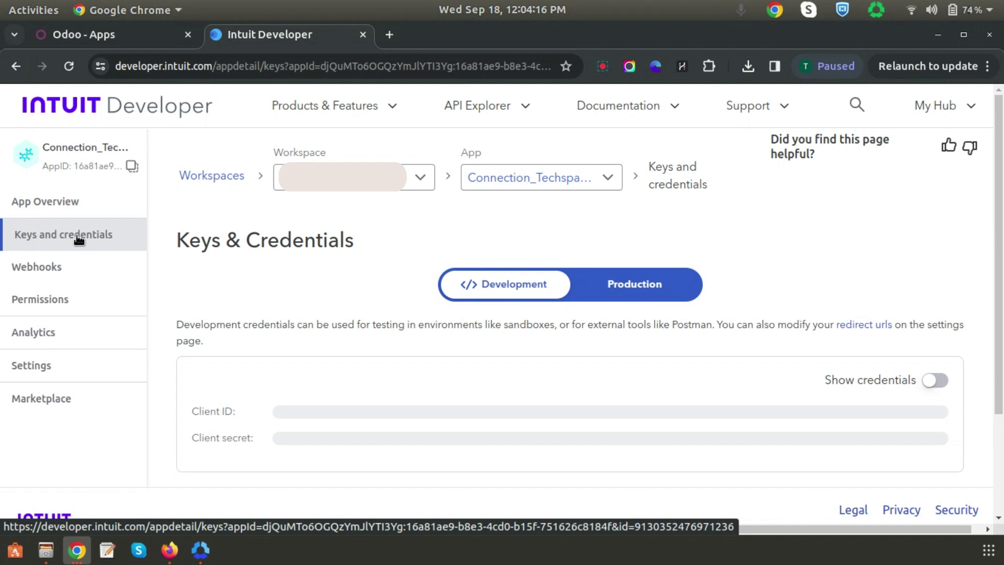
click(938, 380)
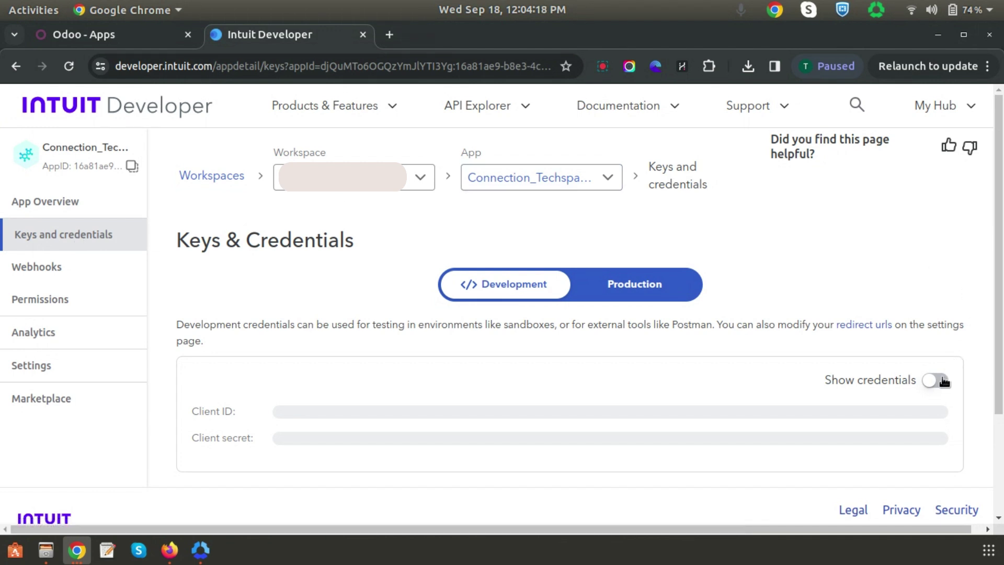
scroll(590, 321, down, 2)
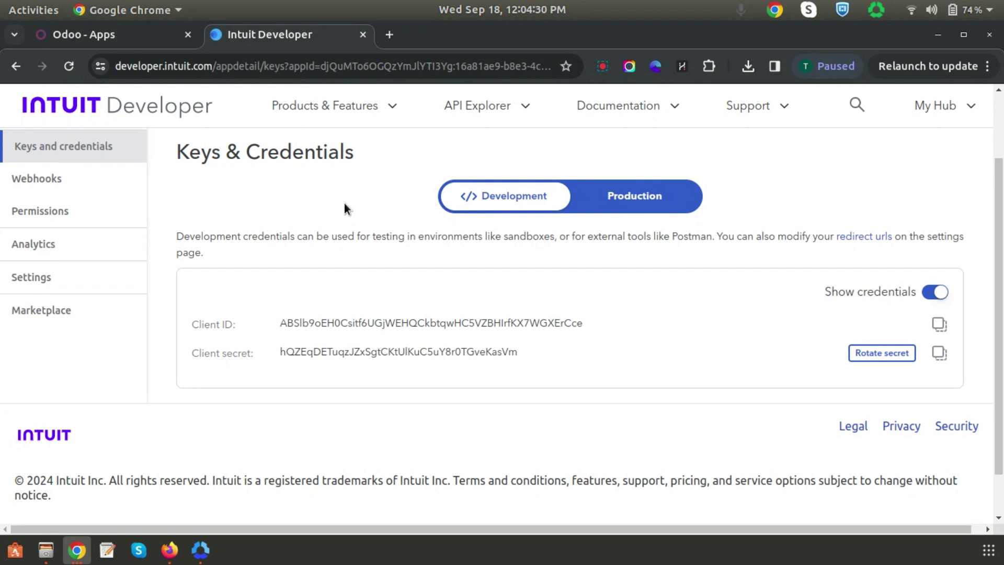
- Add an empty second entry under the app's Redirect URIs settings
click(24, 279)
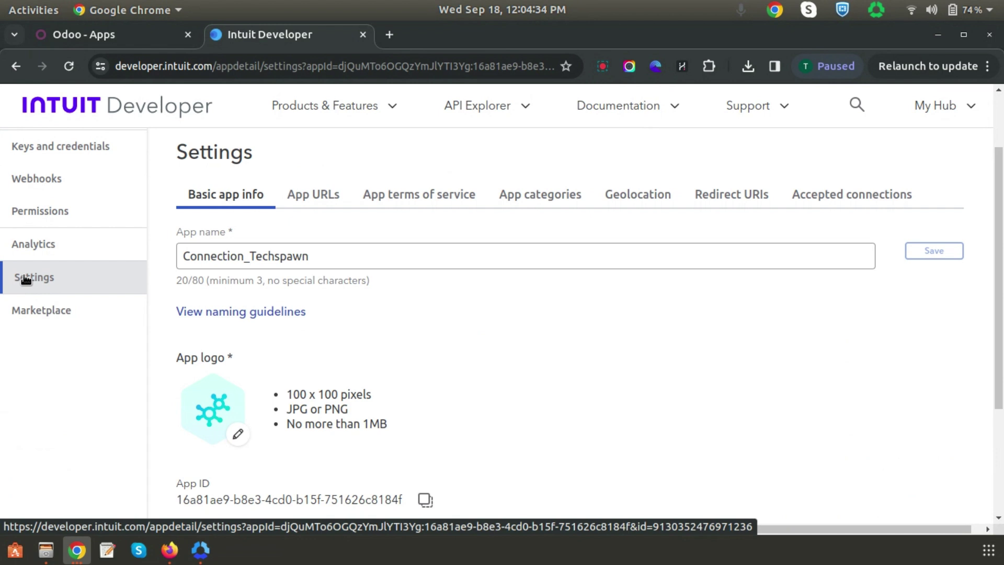
click(727, 195)
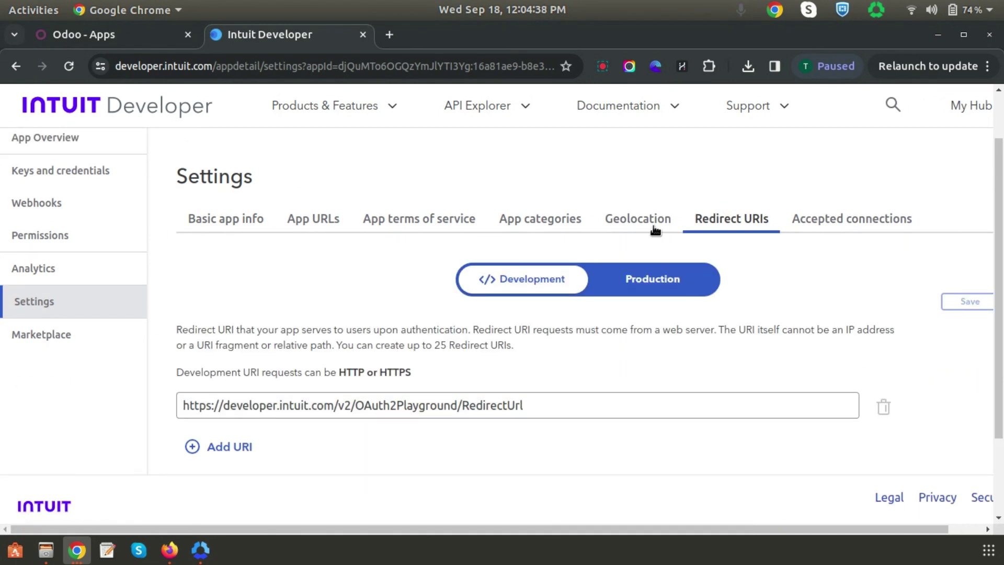
scroll(257, 384, down, 2)
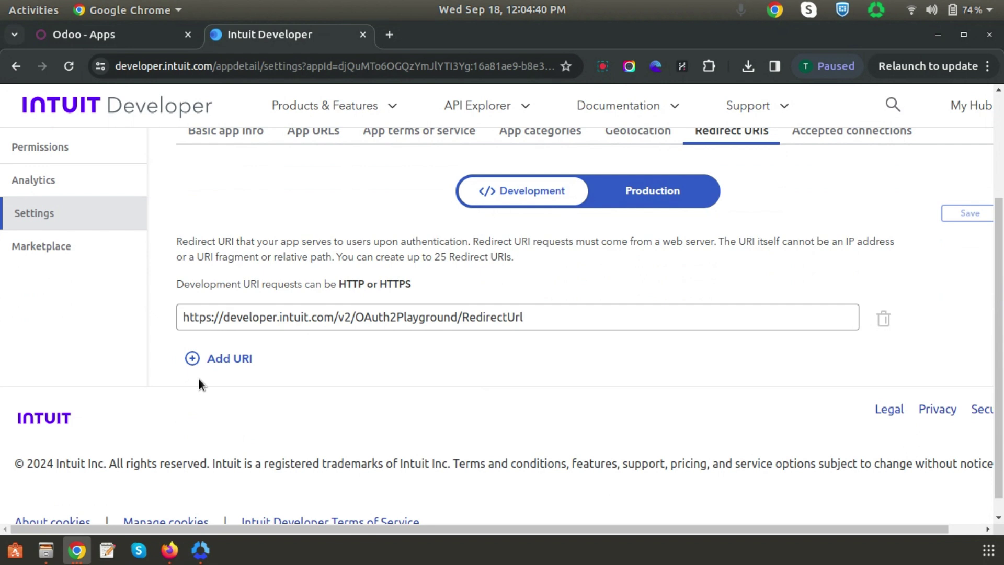
click(215, 359)
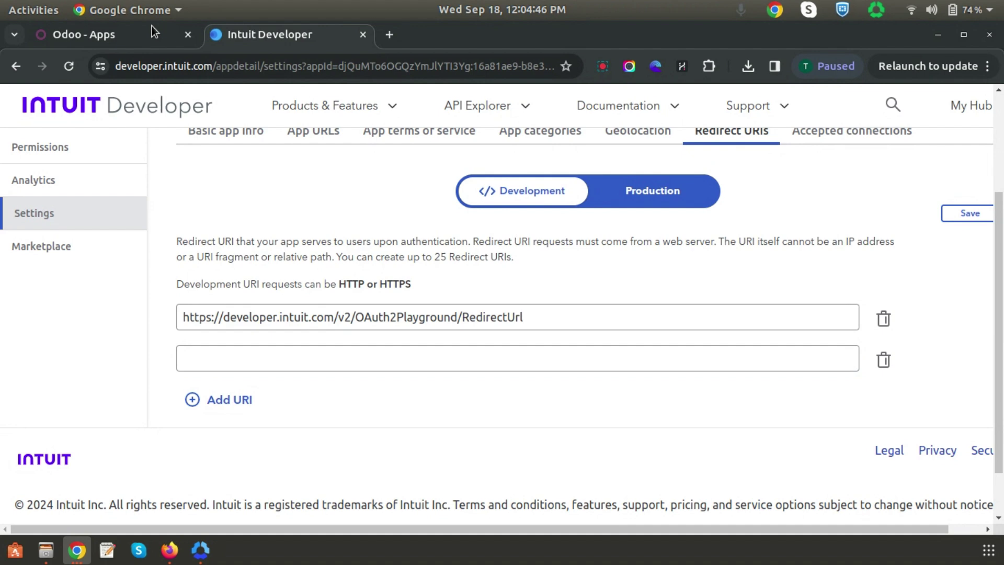
click(121, 33)
drag(313, 71, 161, 67)
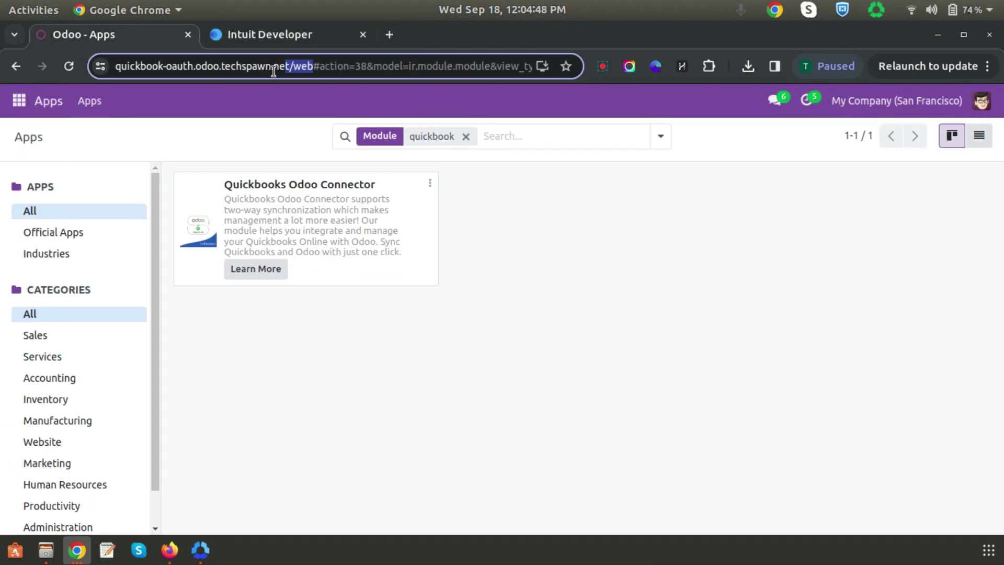
right_click(161, 67)
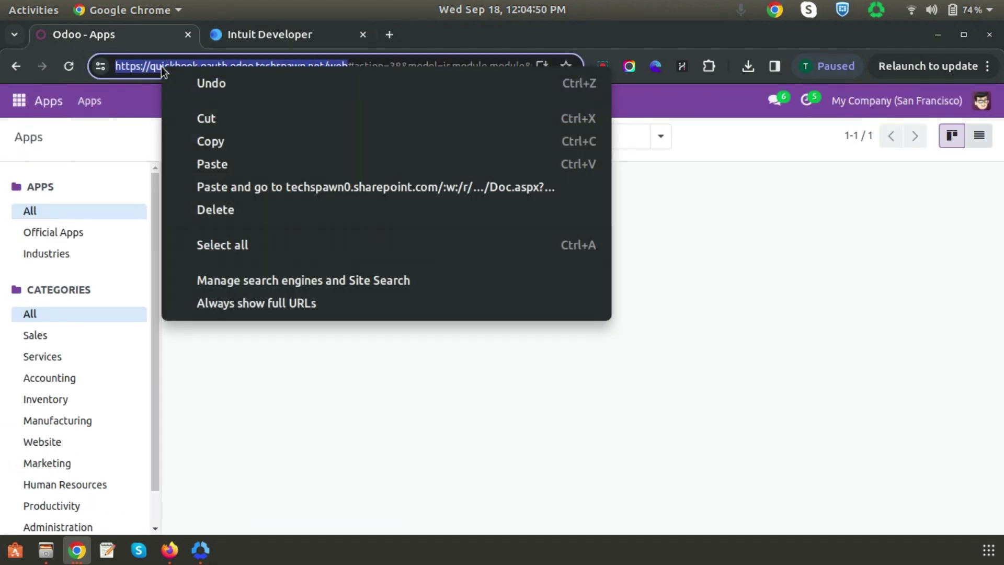
click(209, 142)
click(258, 36)
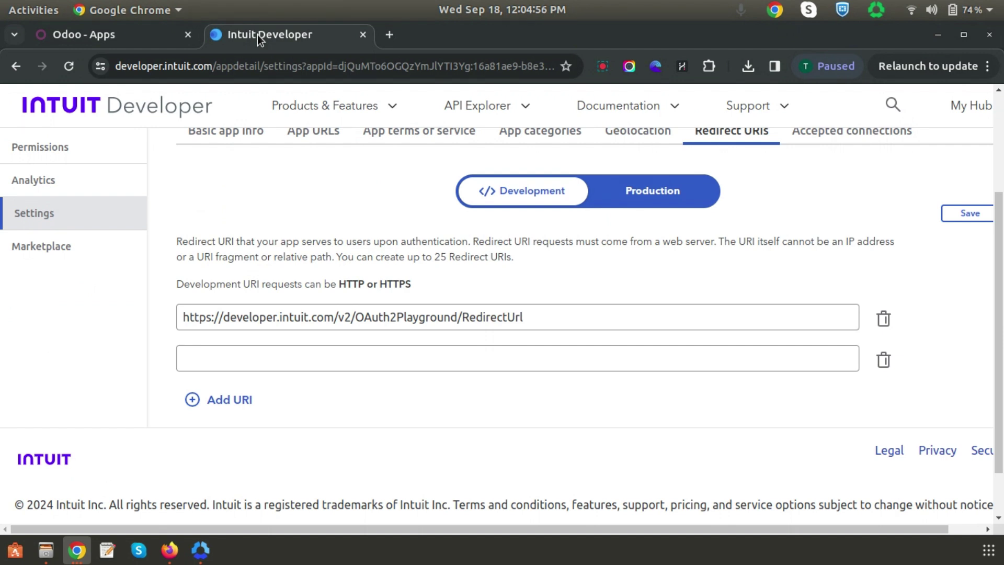
click(218, 360)
right_click(217, 360)
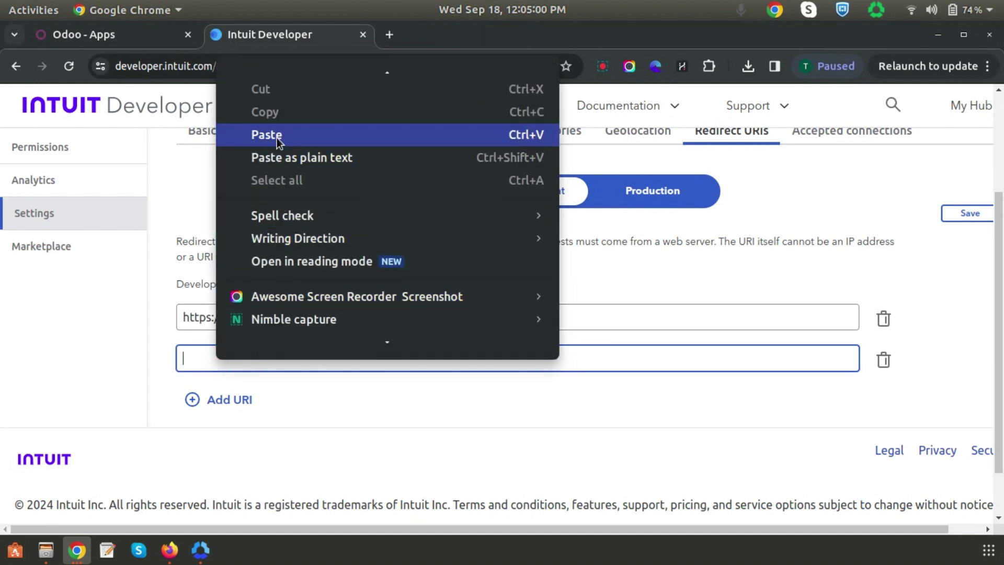
click(277, 138)
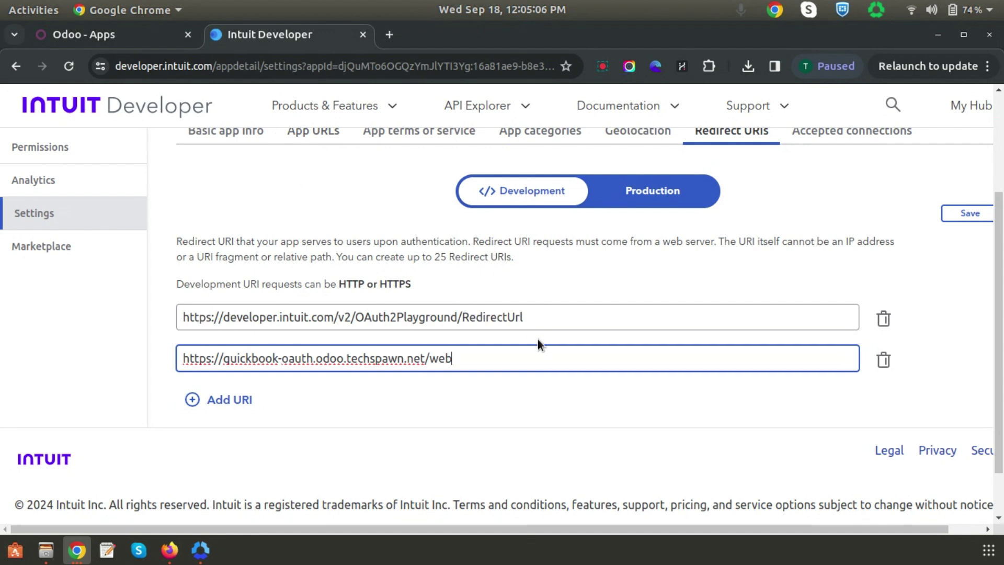
text(/cal)
text(lback)
click(962, 218)
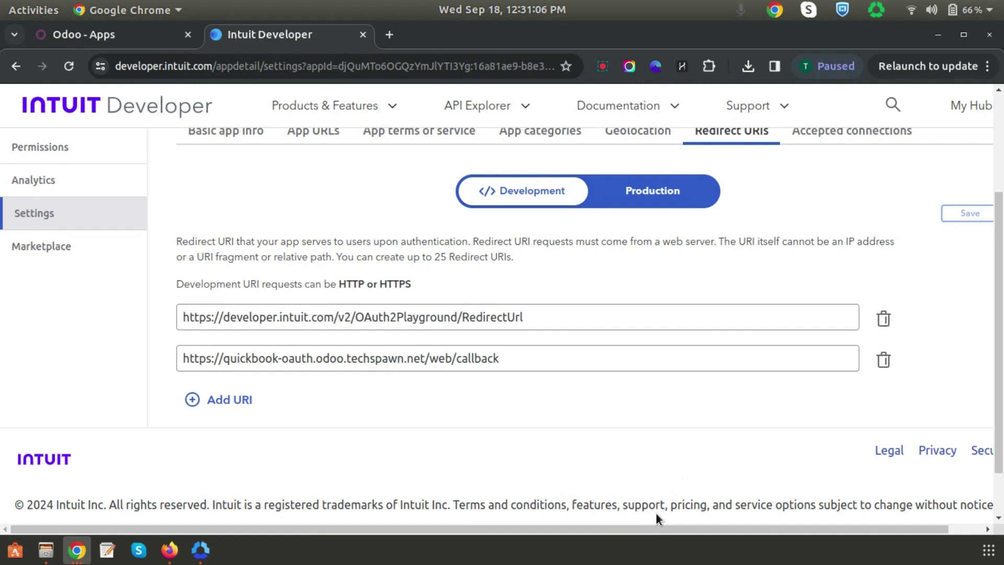
click(78, 38)
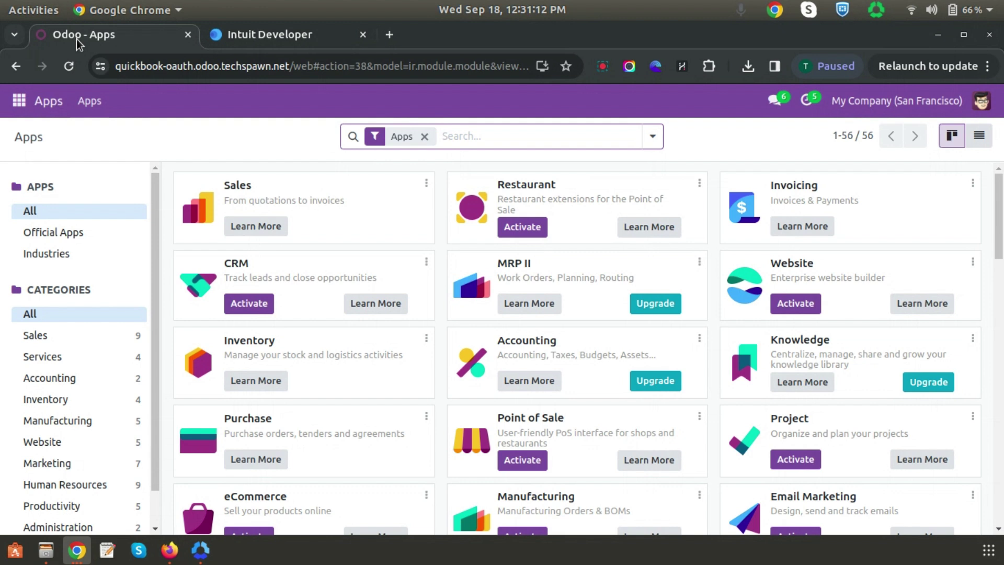
- Open the Quickbooks app from the Odoo apps menu to reach its empty Backend list
click(19, 101)
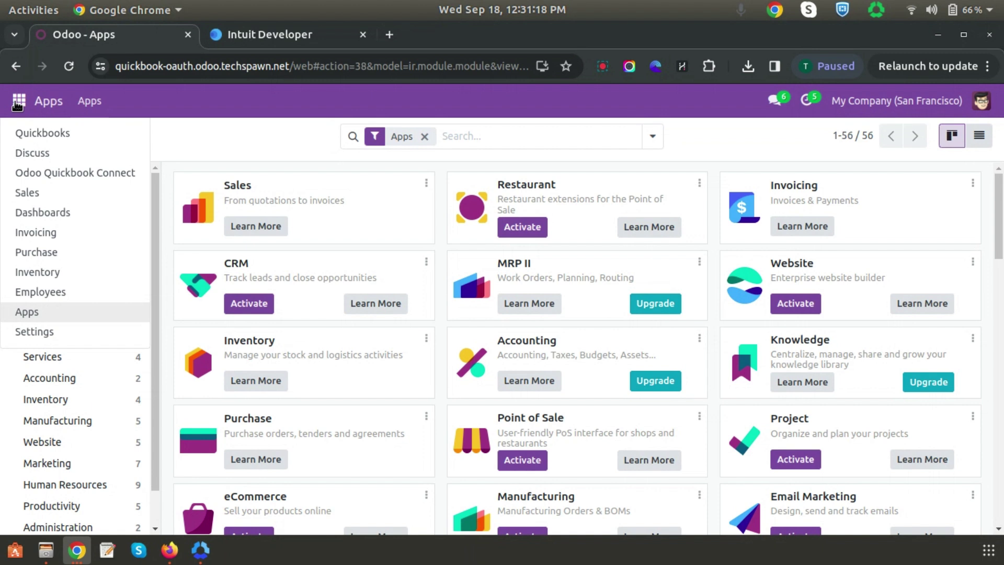
click(47, 132)
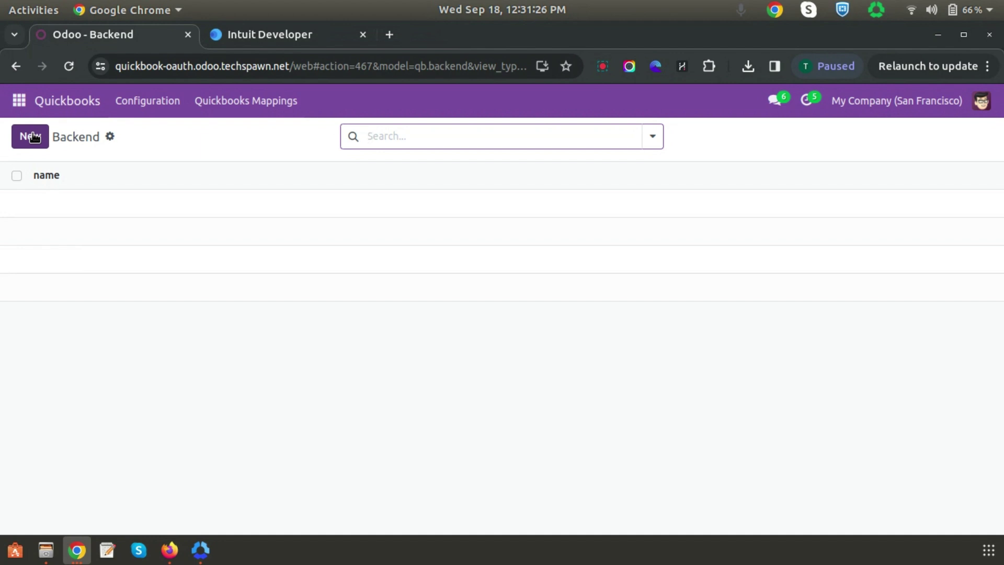
- Create a new Quickbooks backend named Connection with Connection Type set to Sandbox
click(31, 136)
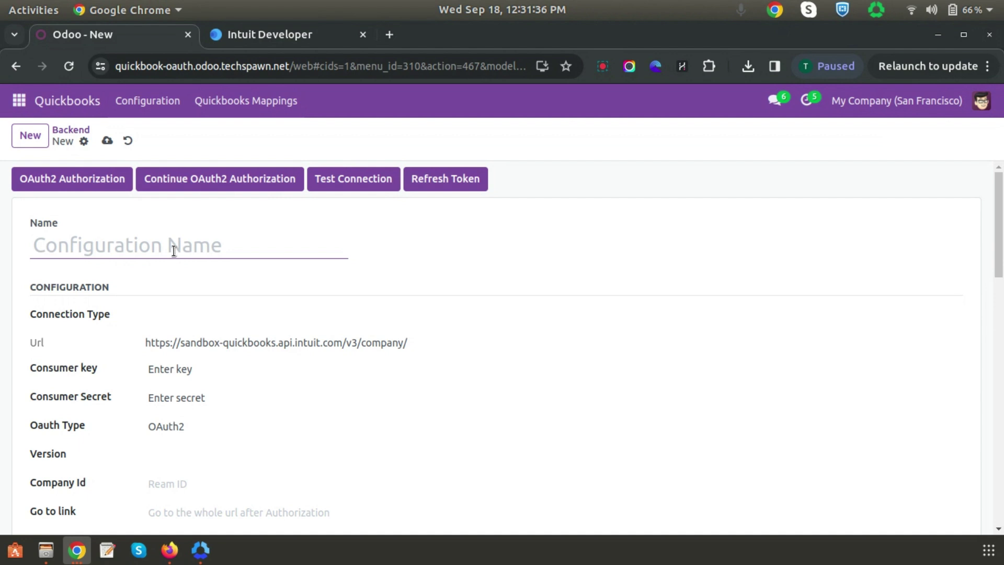
text(Conne)
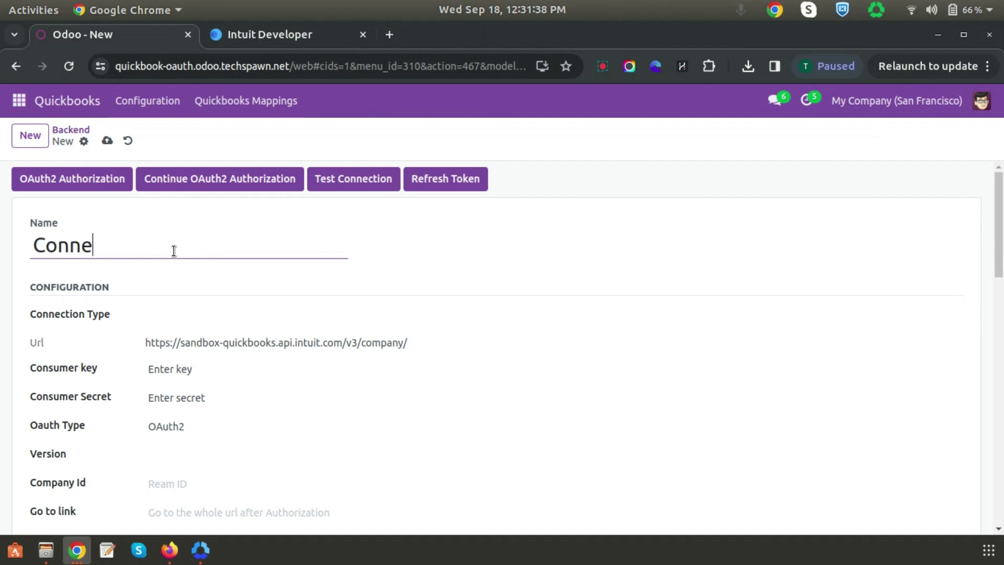
text(ction)
scroll(172, 250, down, 10)
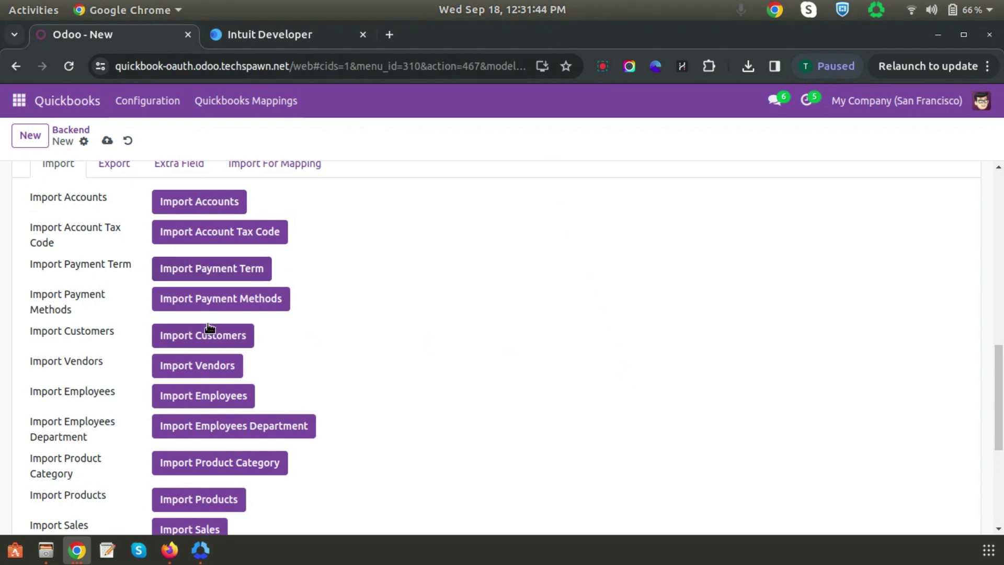
scroll(208, 332, up, 4)
scroll(213, 340, up, 2)
scroll(212, 341, up, 3)
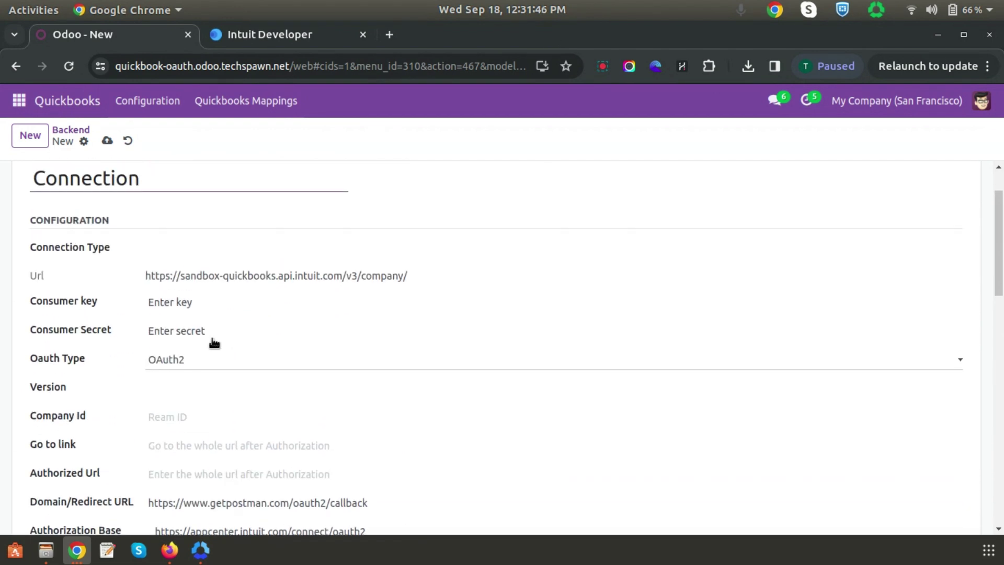
scroll(213, 343, up, 2)
click(174, 317)
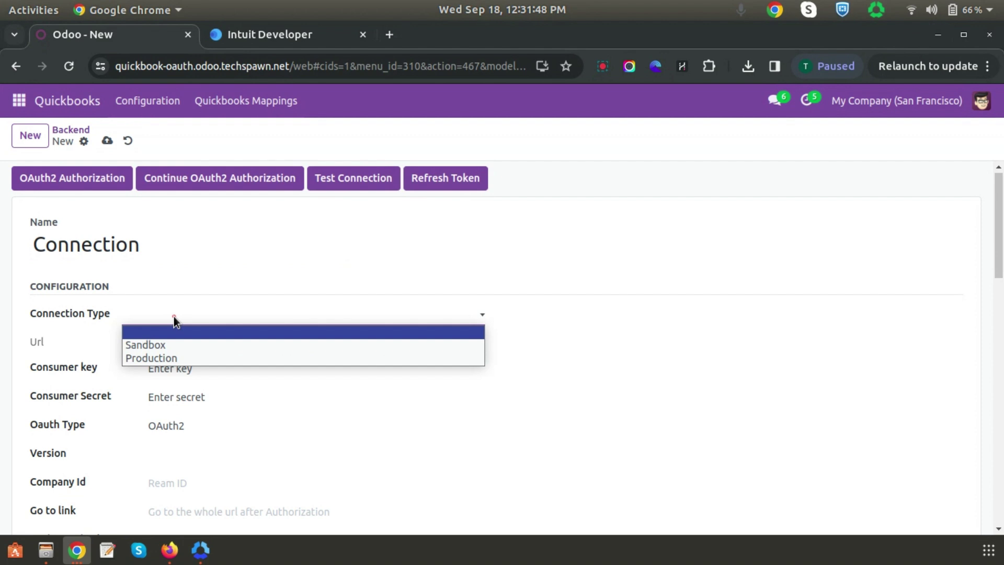
click(171, 348)
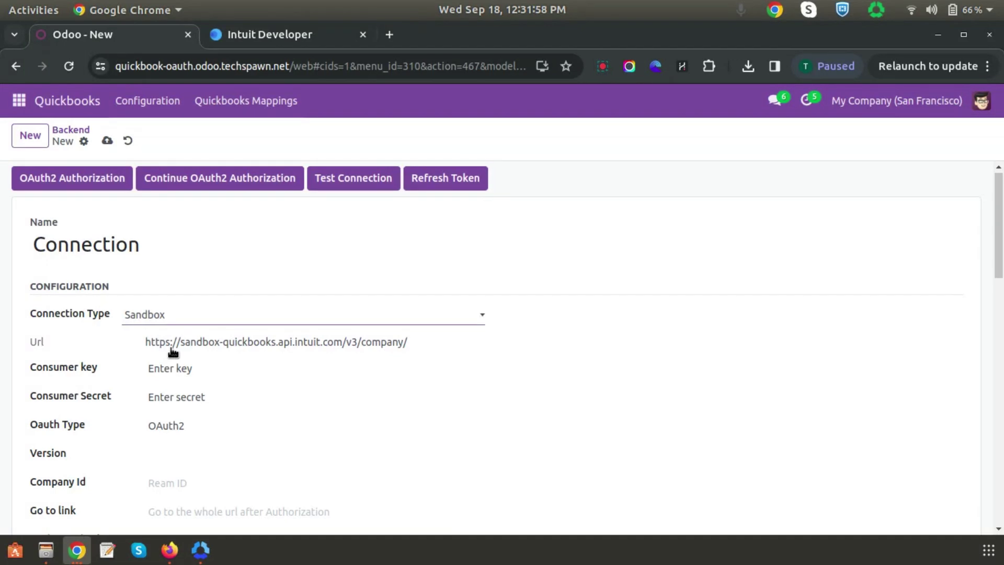
- Copy the development client ID from Intuit Developer into the Connection's Consumer key
click(259, 34)
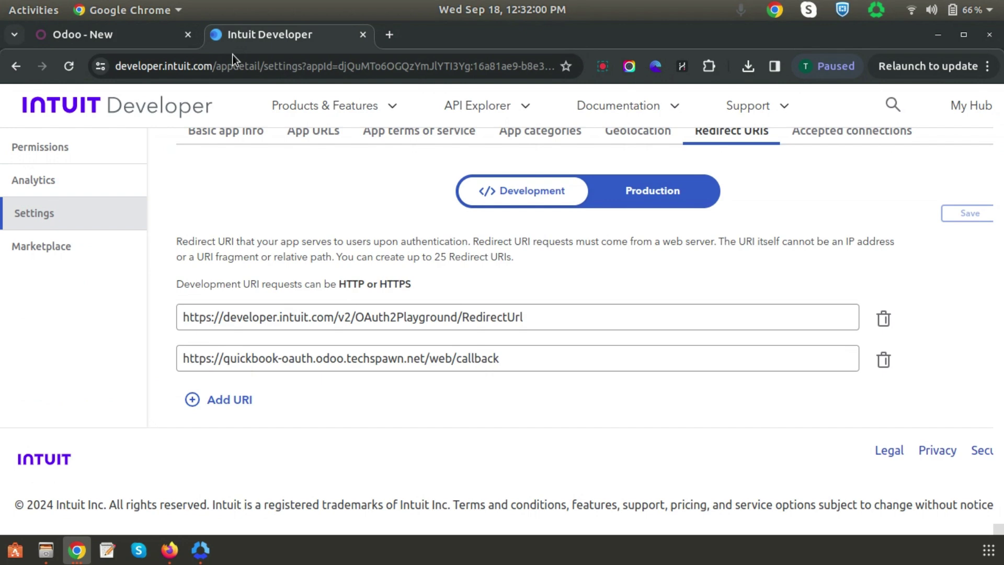
scroll(78, 263, up, 1)
click(62, 229)
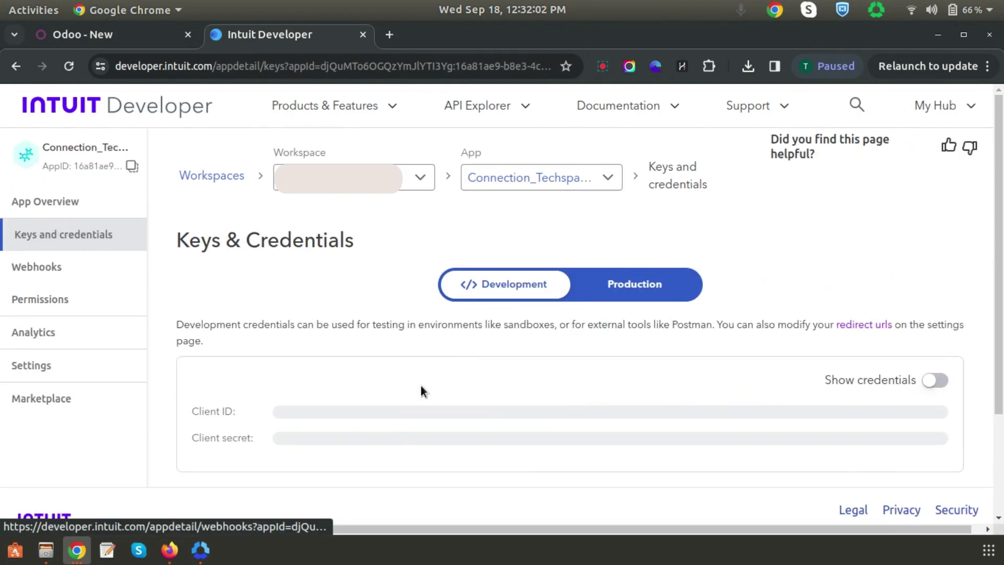
click(933, 380)
click(938, 412)
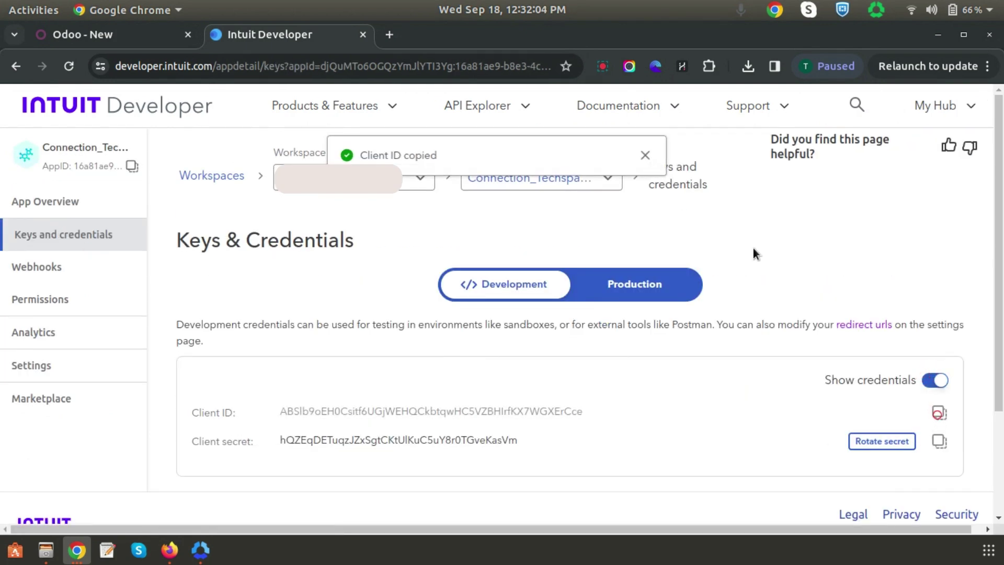
click(98, 38)
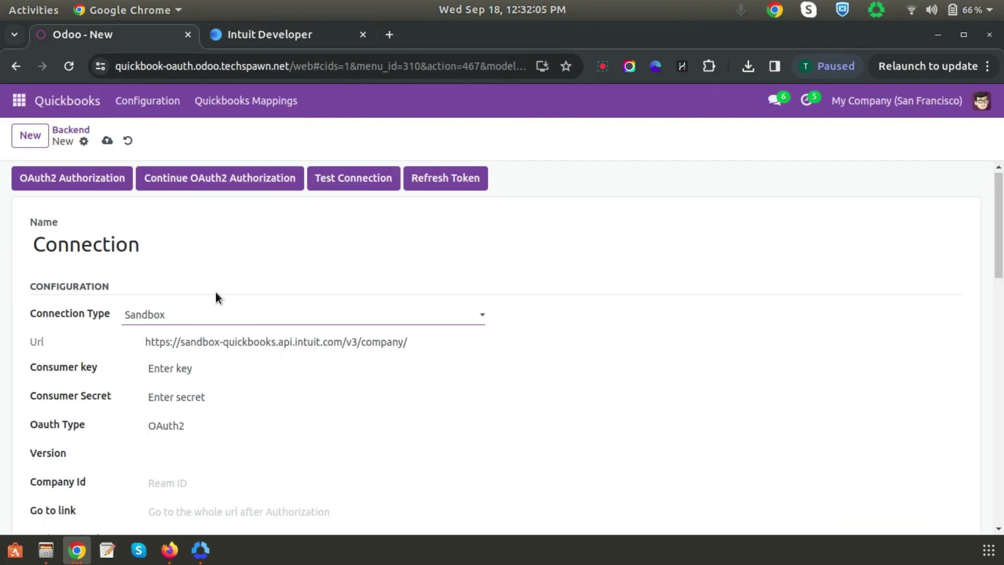
triple_click(195, 370)
right_click(195, 369)
click(289, 124)
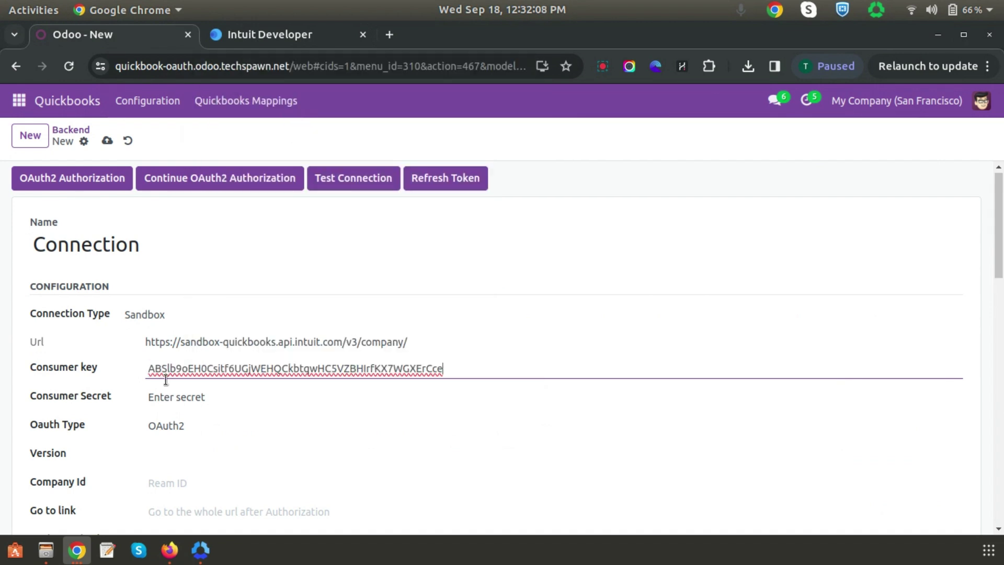
- Copy the development client secret into the Connection's Consumer Secret field
click(268, 35)
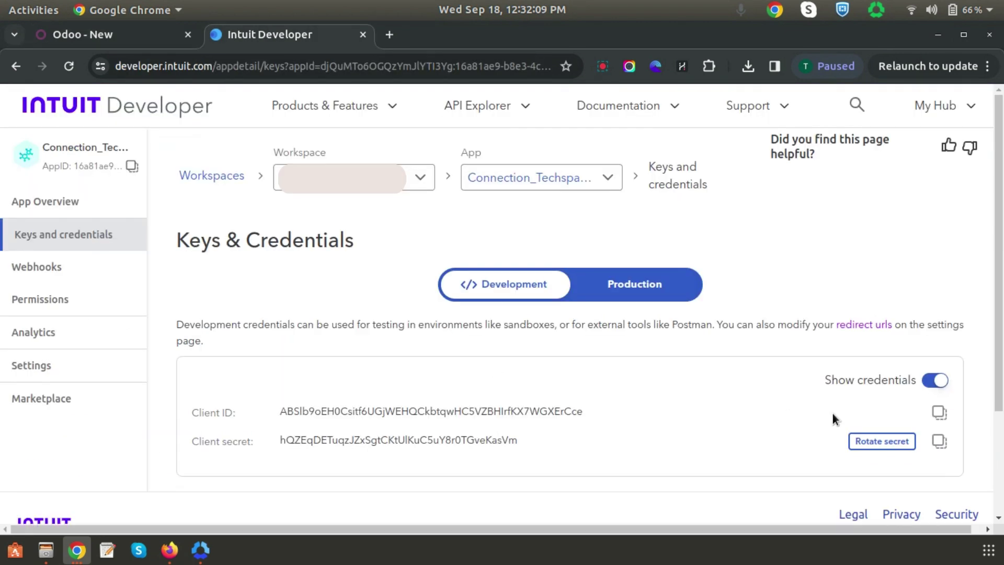
click(937, 440)
click(85, 36)
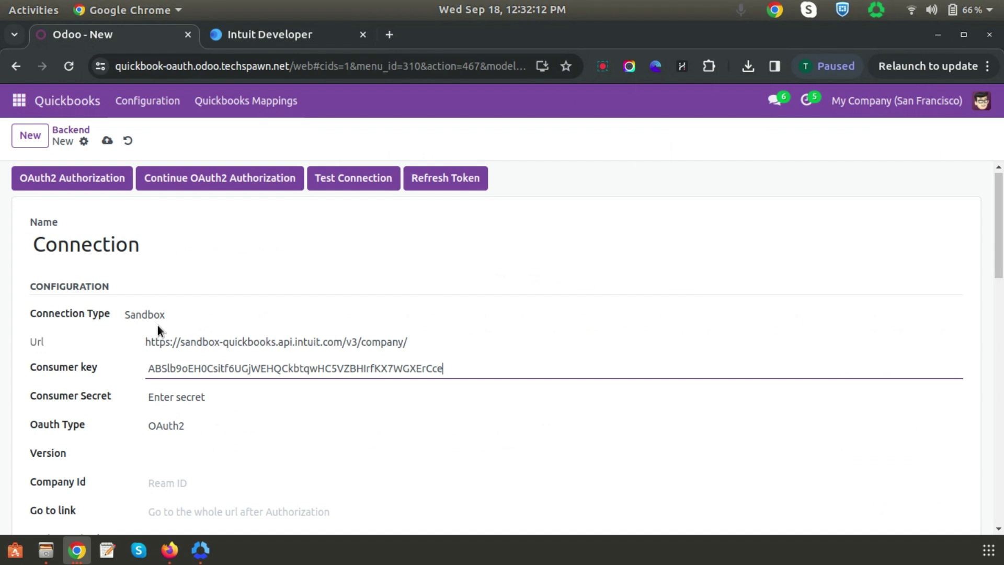
triple_click(158, 403)
right_click(158, 403)
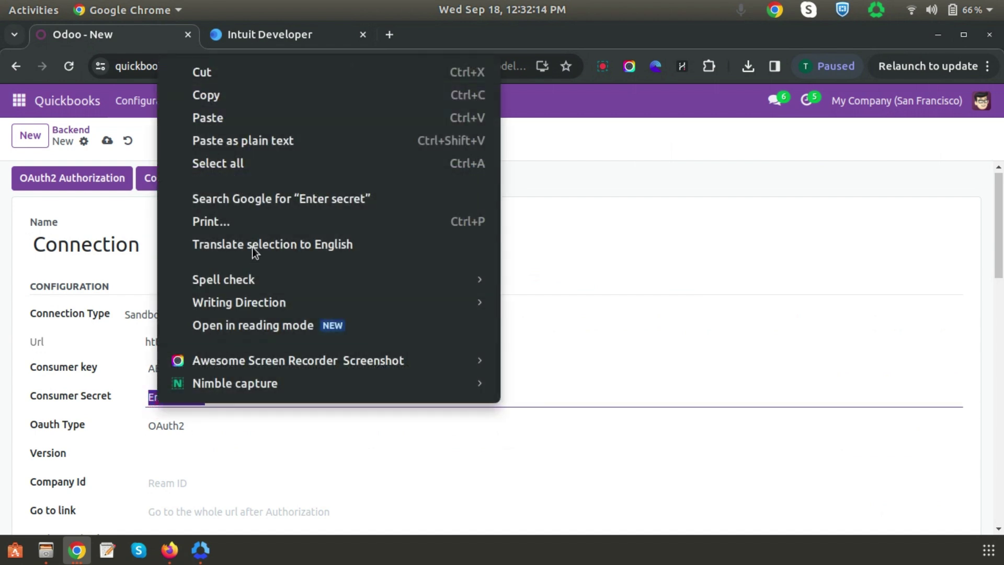
click(217, 120)
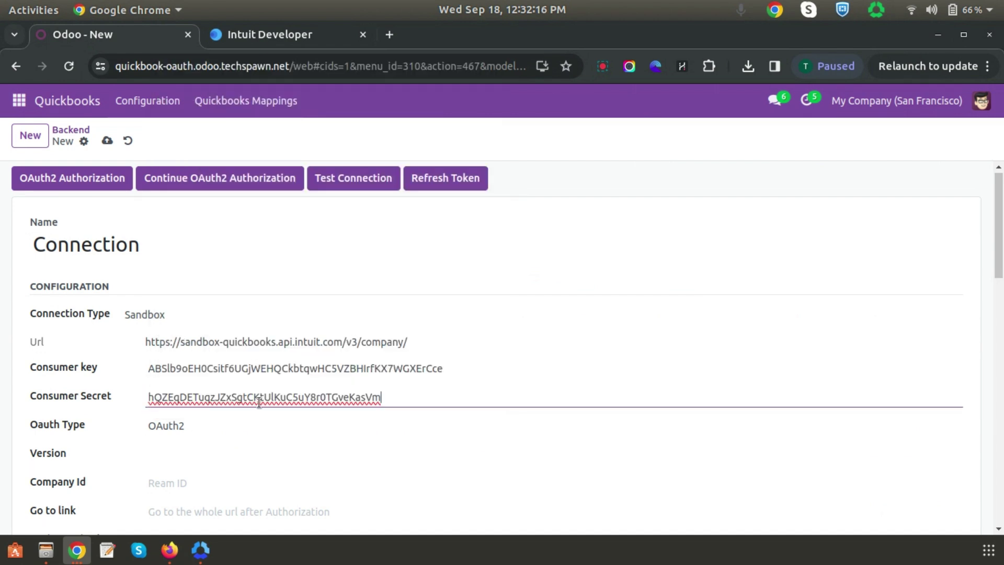
scroll(259, 401, down, 2)
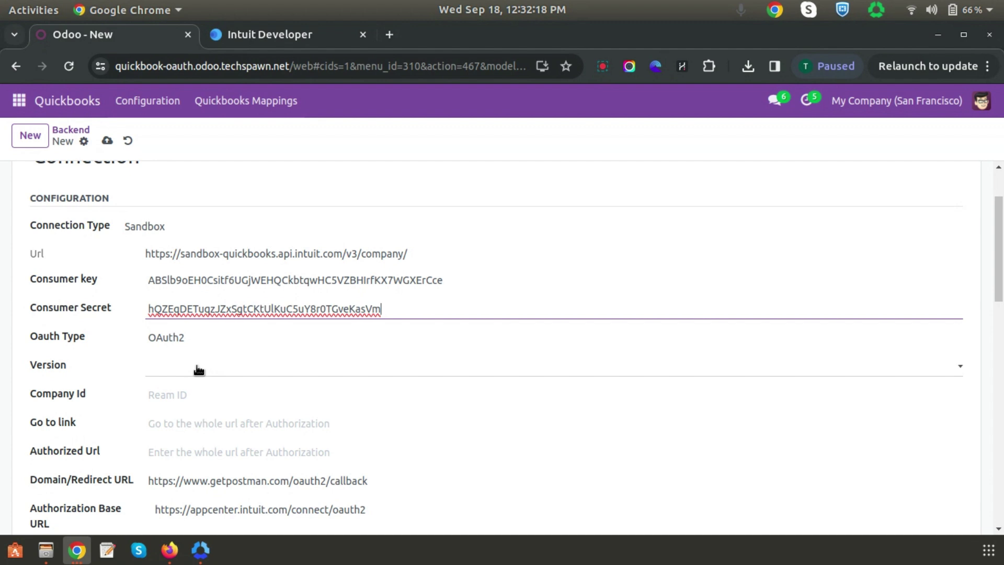
- Set Version to V3 and copy the callback URI from the app's Redirect URIs settings
click(164, 367)
click(155, 409)
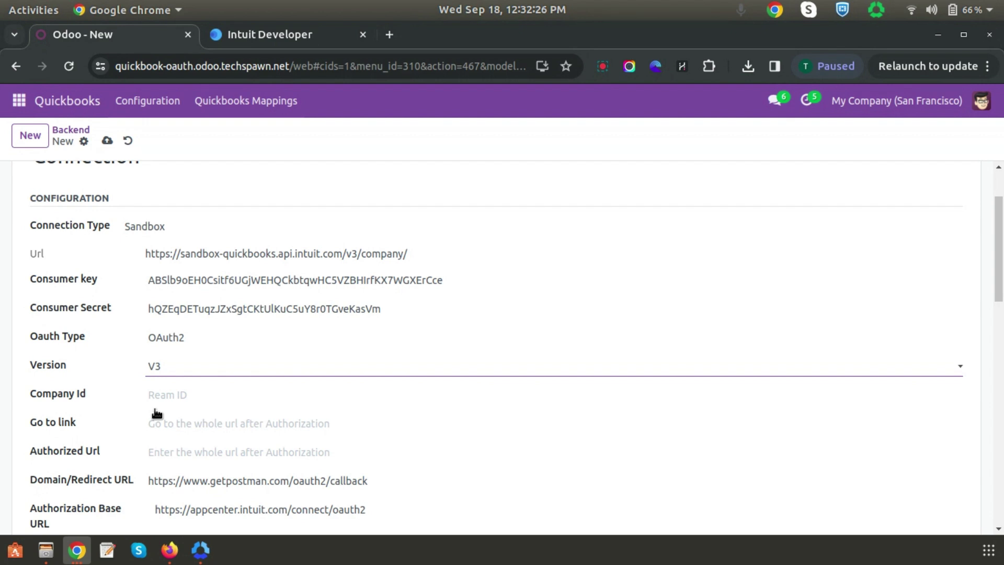
click(270, 36)
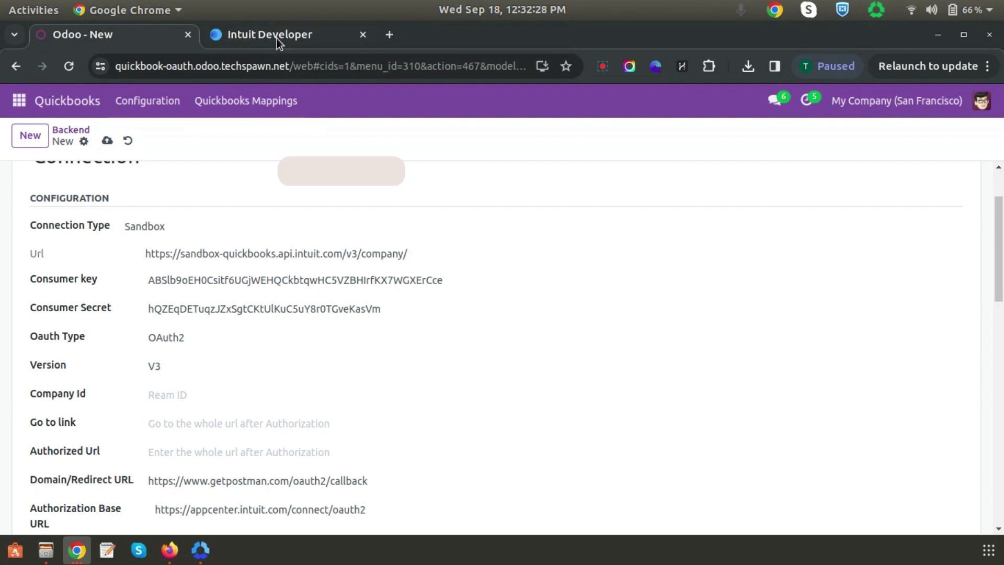
click(61, 370)
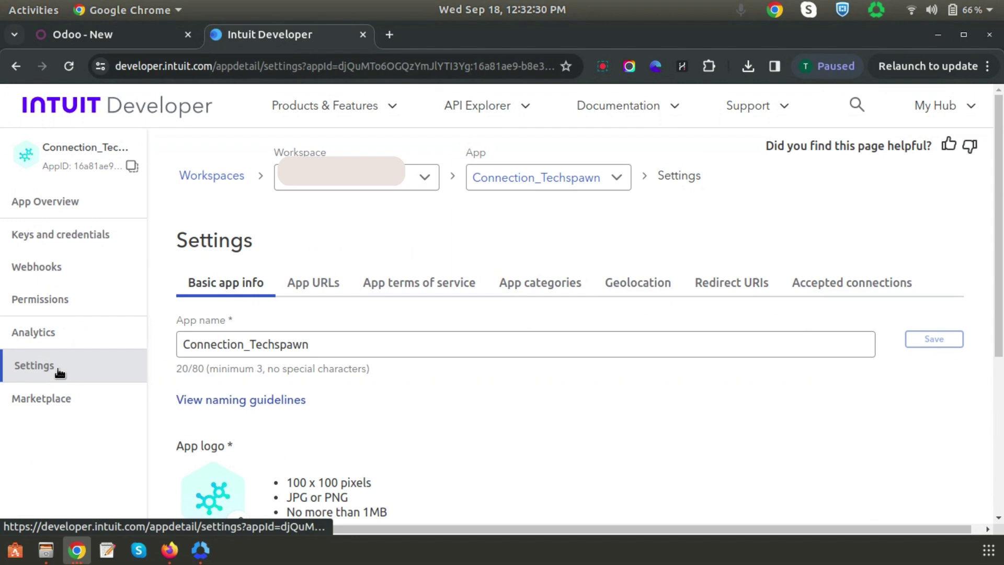
click(732, 285)
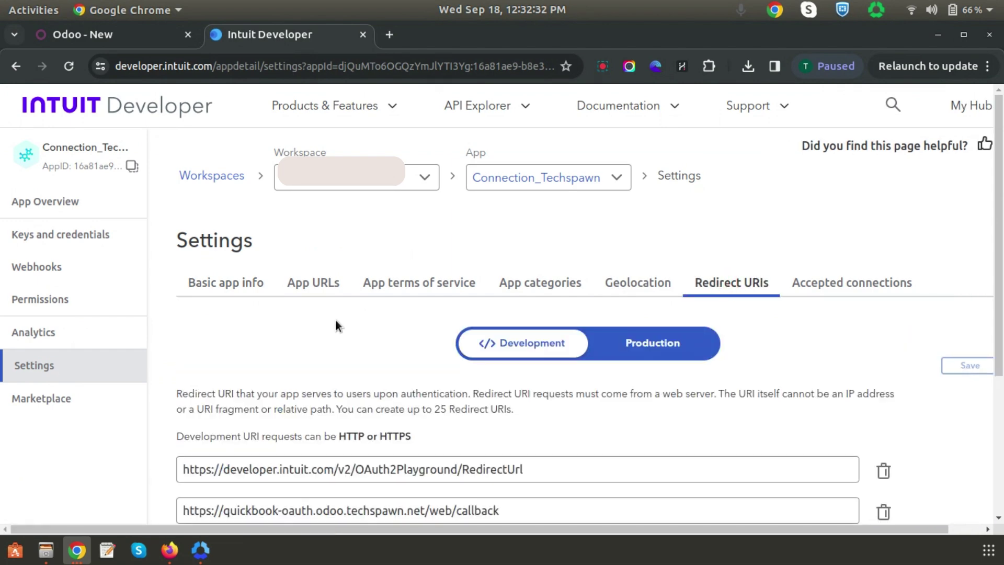
scroll(348, 343, down, 2)
click(502, 422)
key(ctrl+a)
right_click(419, 433)
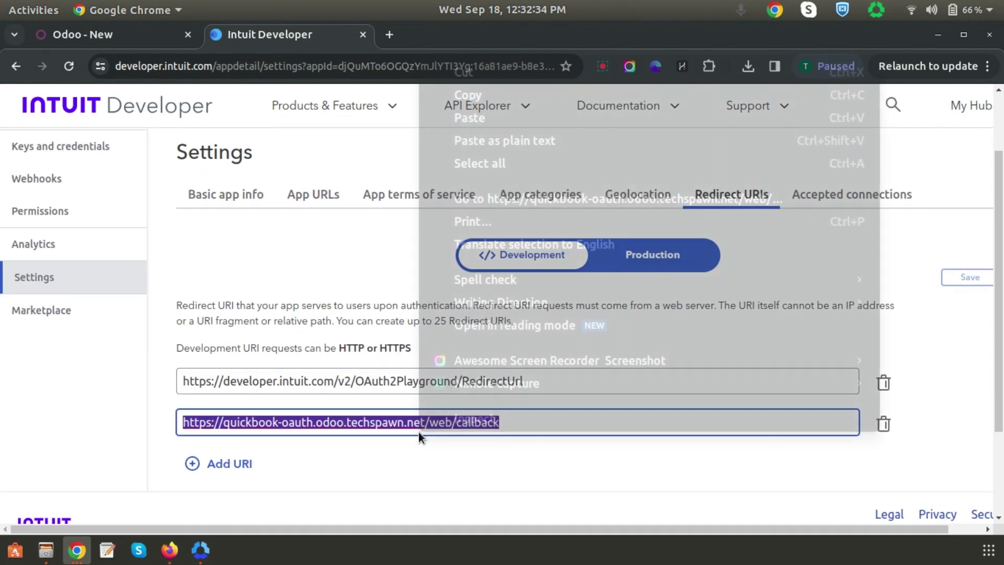
click(495, 112)
click(70, 35)
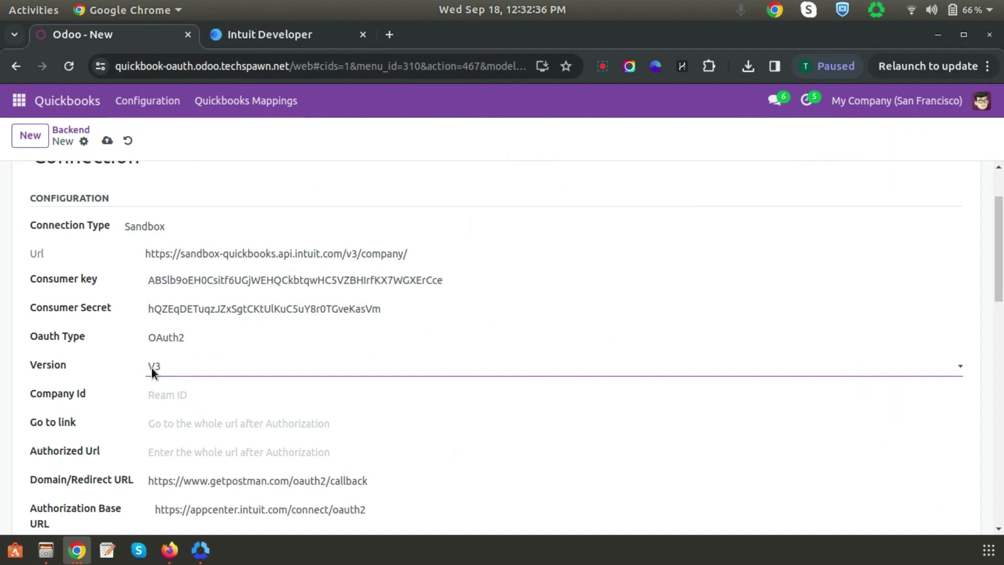
scroll(333, 373, down, 2)
triple_click(194, 393)
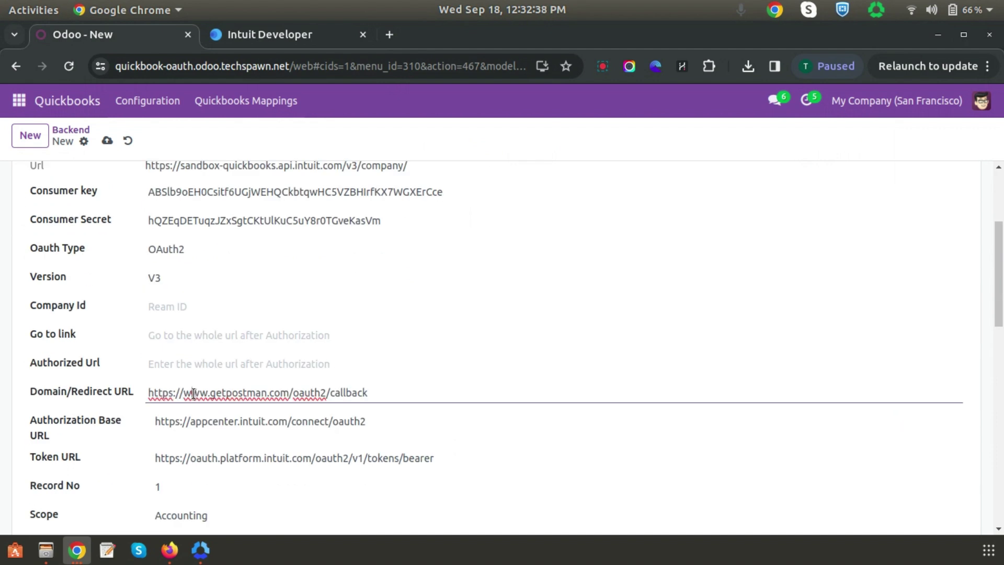
right_click(193, 392)
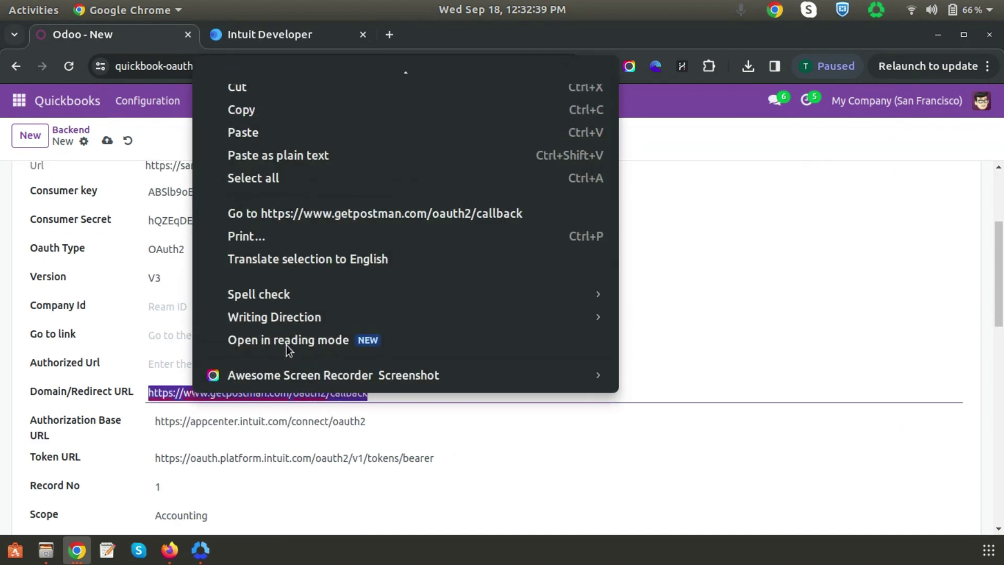
click(252, 133)
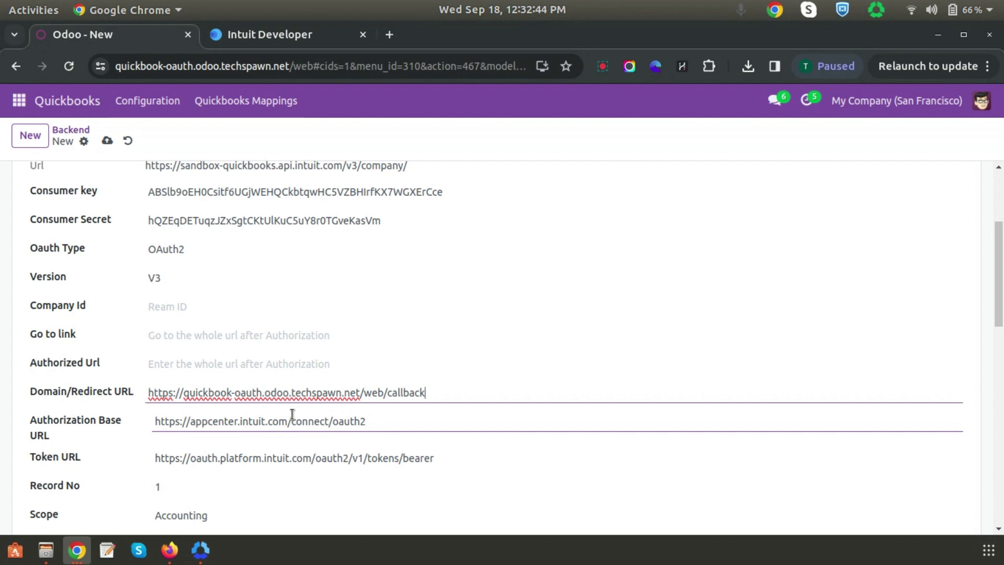
scroll(291, 414, up, 3)
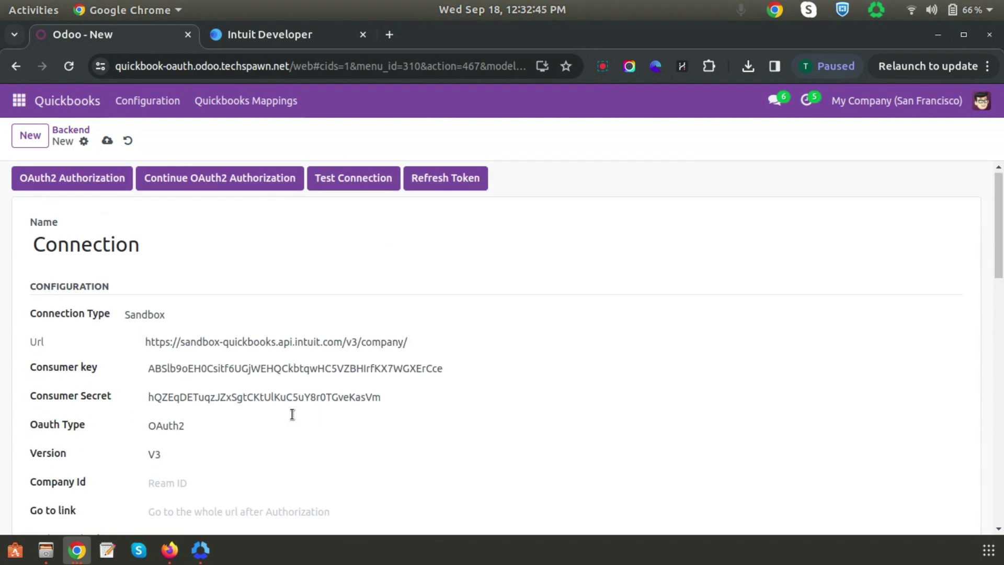
- Save the Connection backend and generate its Intuit OAuth2 authorization URL in Go to link
click(107, 140)
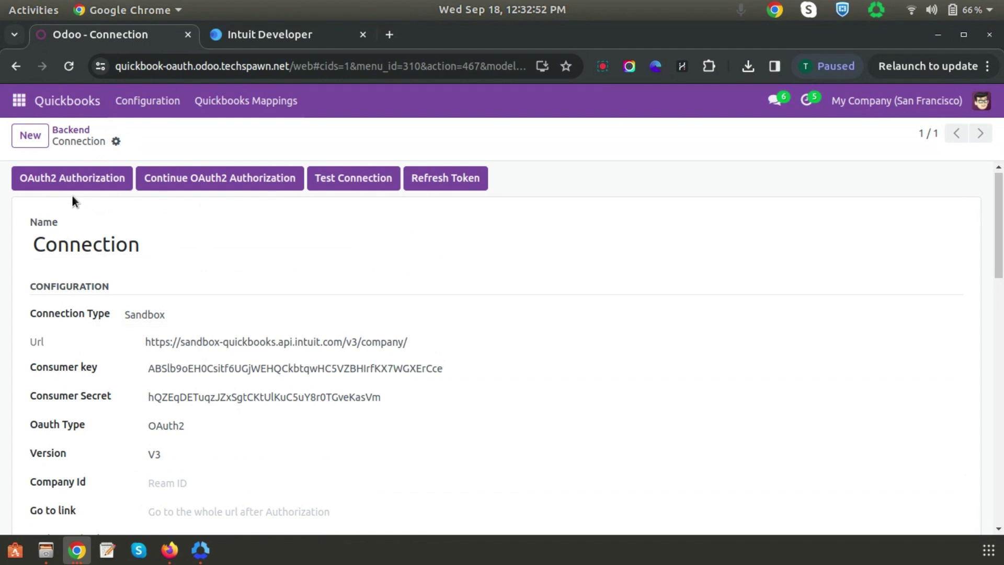
click(74, 176)
scroll(531, 385, down, 1)
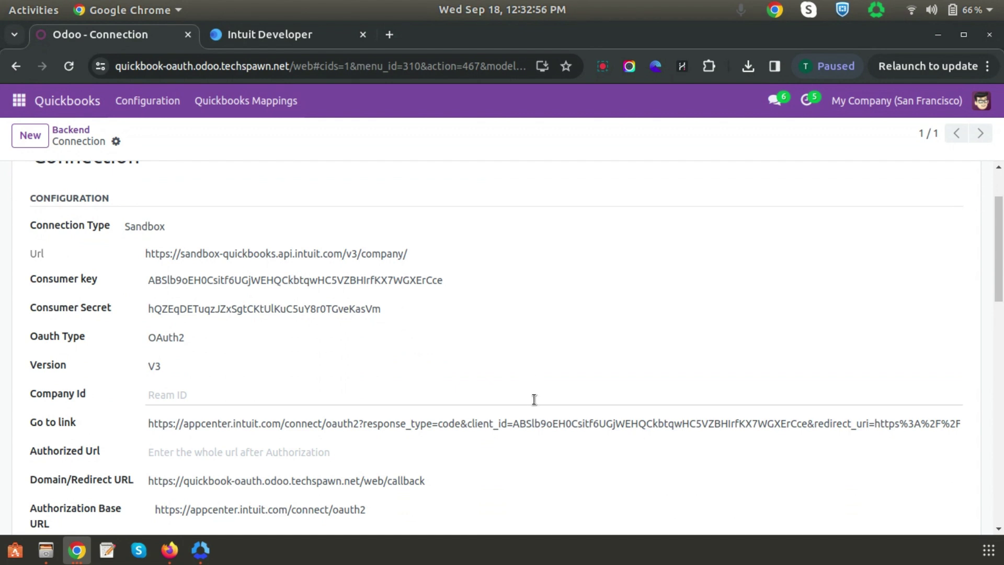
mouse_move(958, 424)
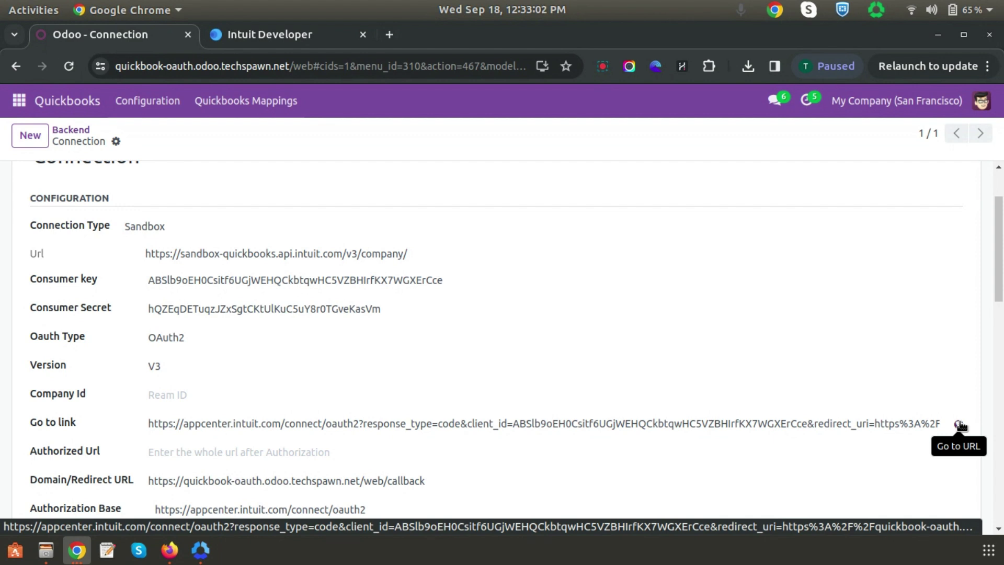
- Follow the authorization link and authorize the app for Sandbox Company_US_3
click(959, 424)
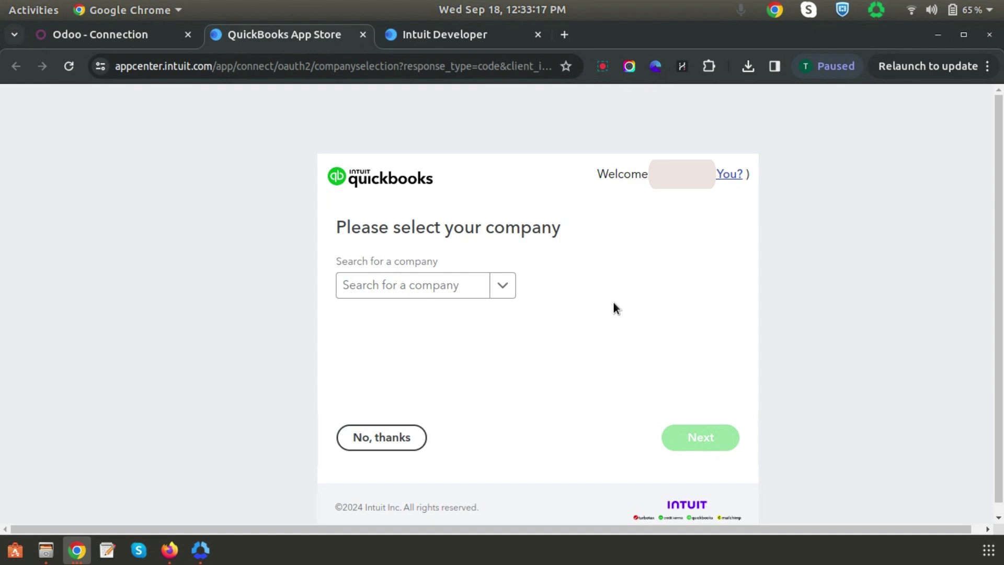
click(504, 284)
click(435, 383)
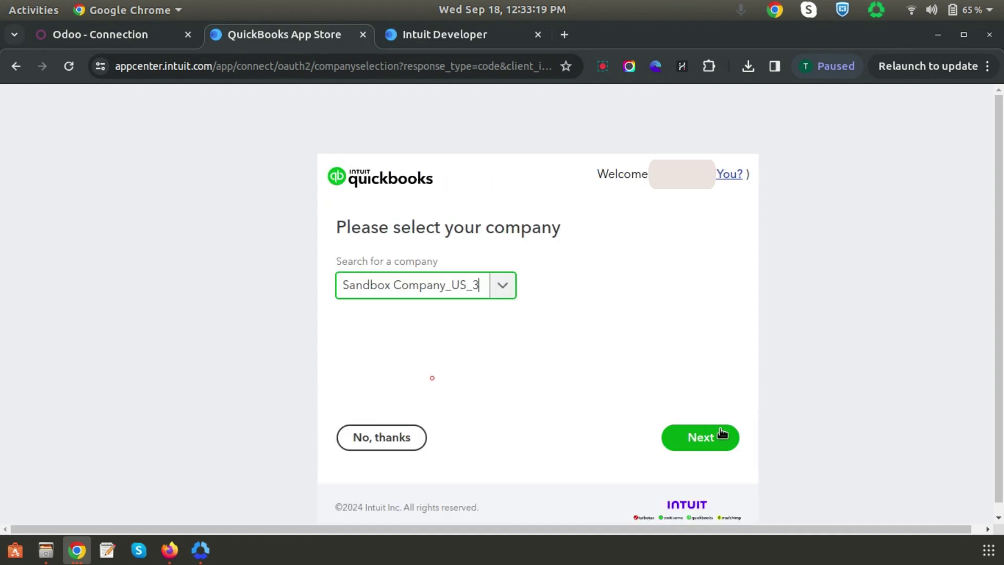
click(697, 437)
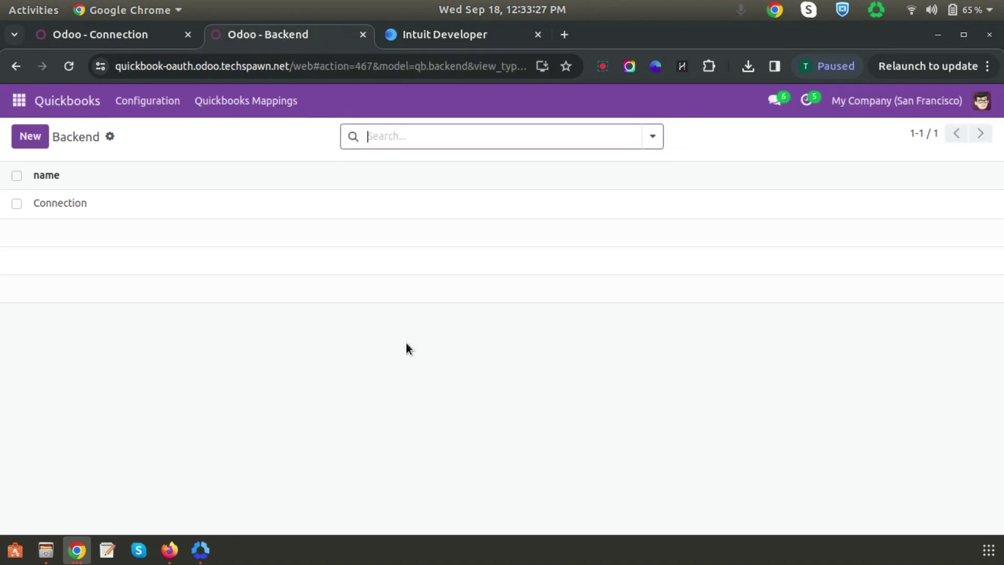
- Open the Connection backend and inspect its returned Company Id and Authorized Url callback
click(155, 203)
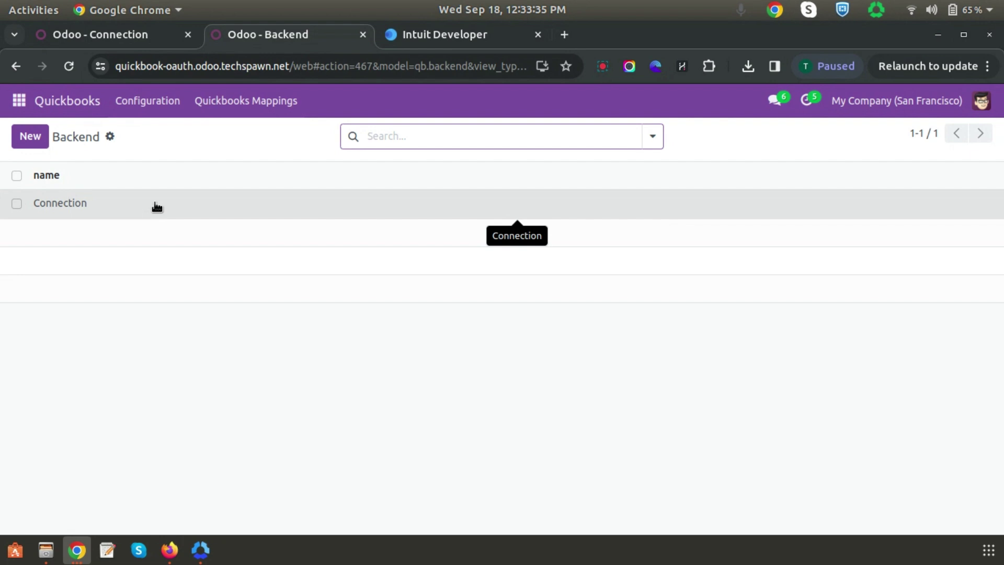
scroll(267, 440, down, 3)
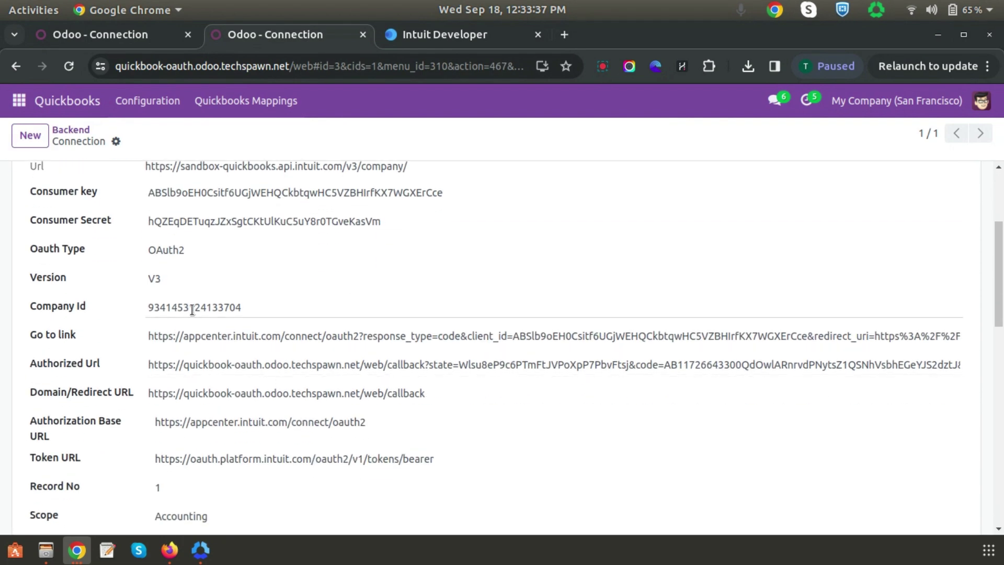
double_click(191, 308)
triple_click(202, 366)
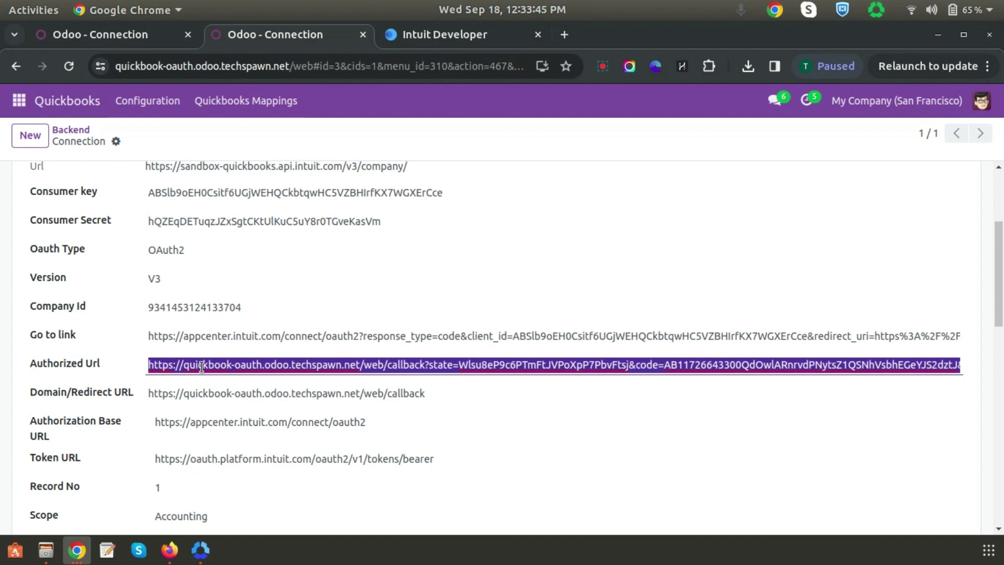
scroll(217, 415, up, 3)
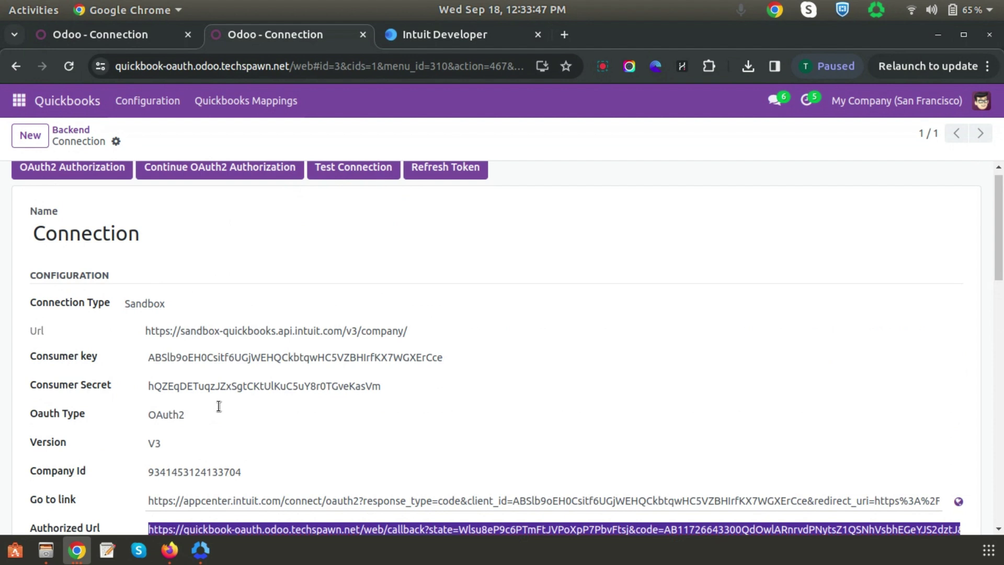
- Run Test Connection on the Connection backend and acknowledge the 'Great! Connection Successful' popup
click(369, 182)
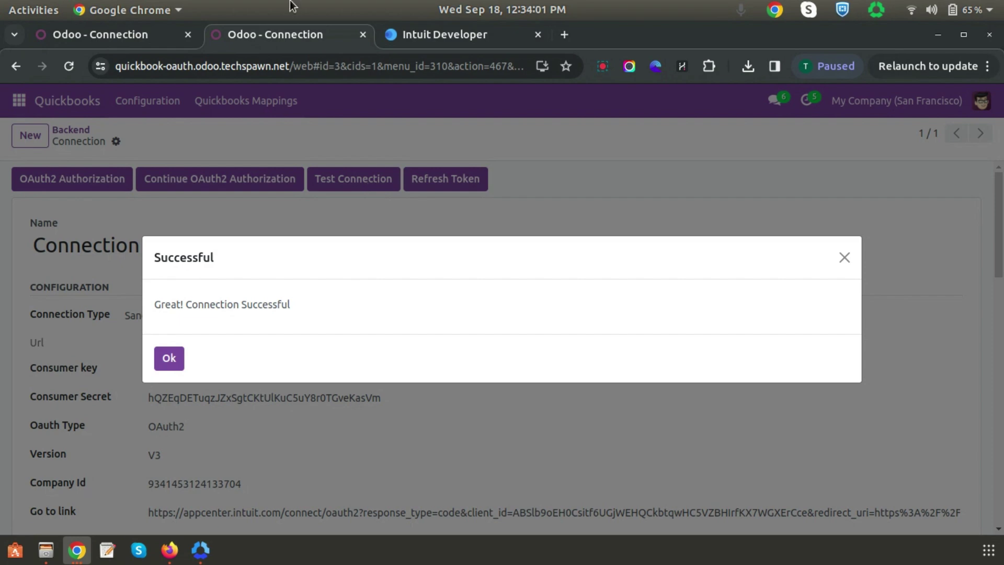
click(169, 357)
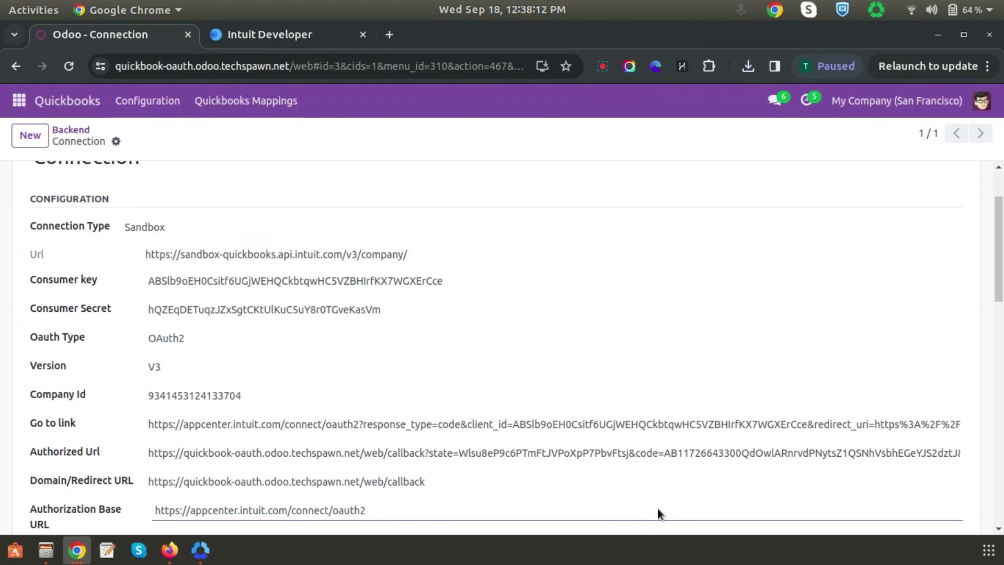